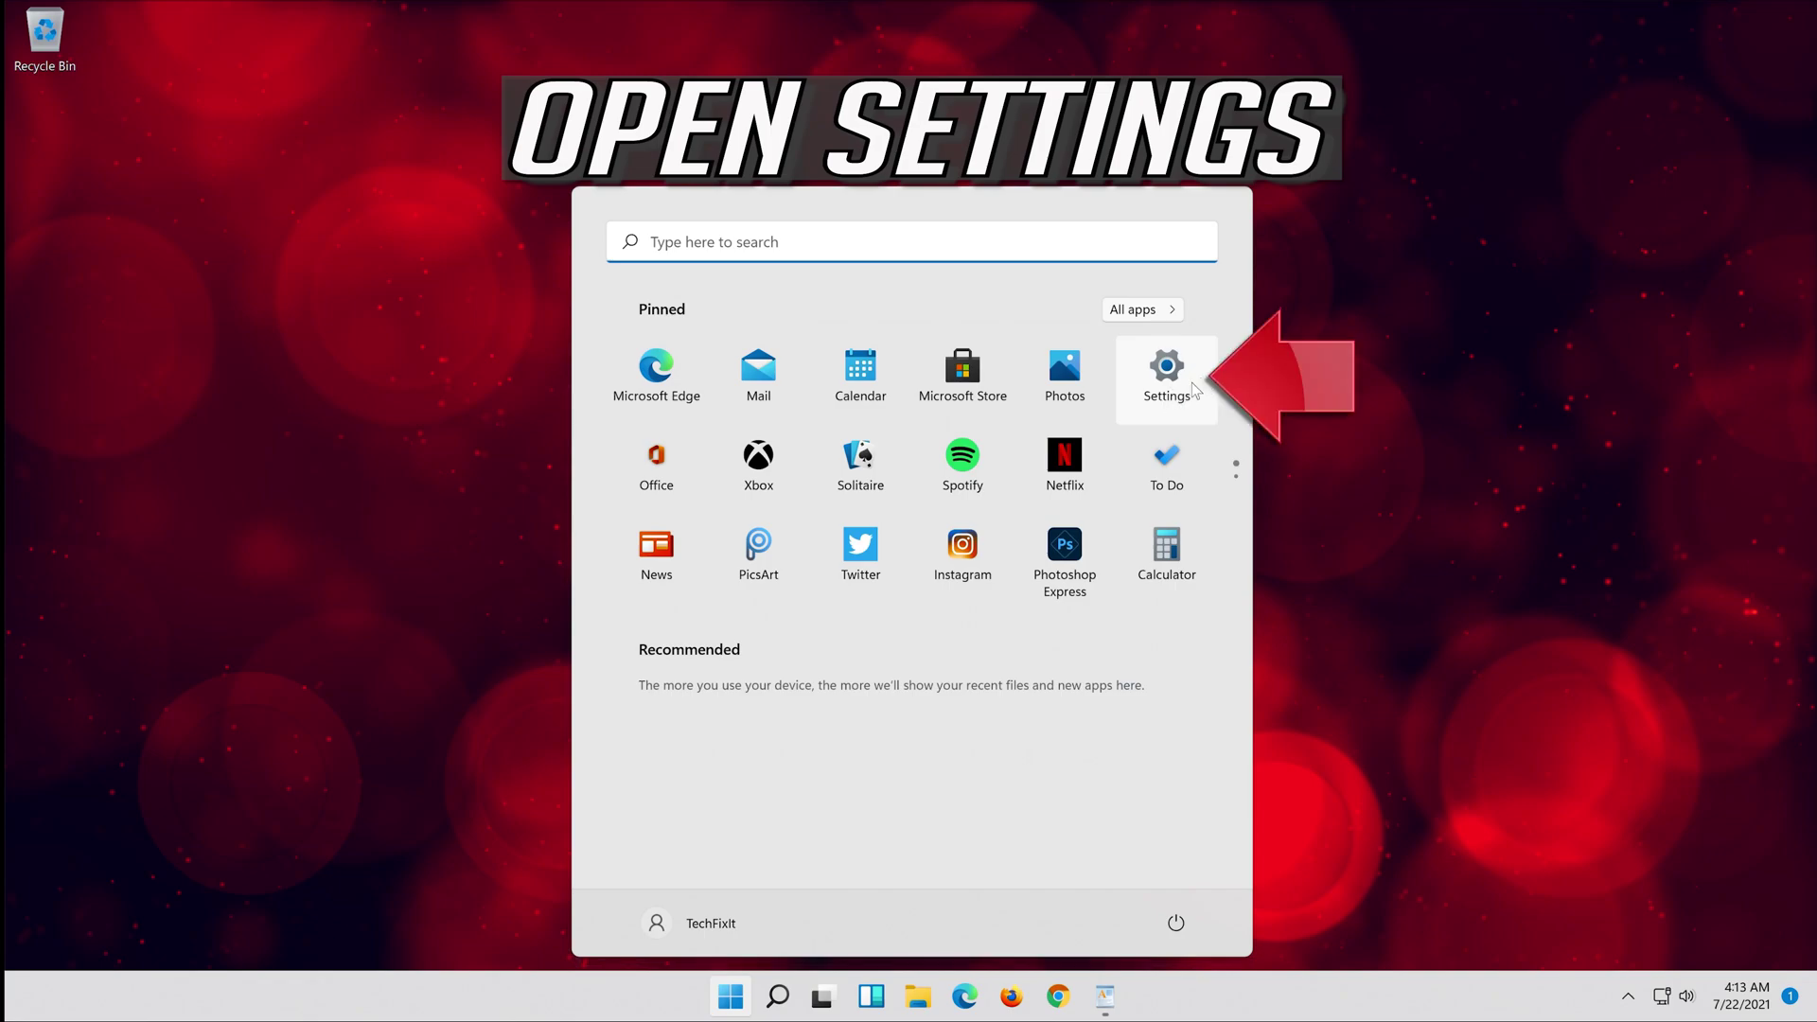
- Launch Settings from the pinned Start menu tiles
click(1175, 367)
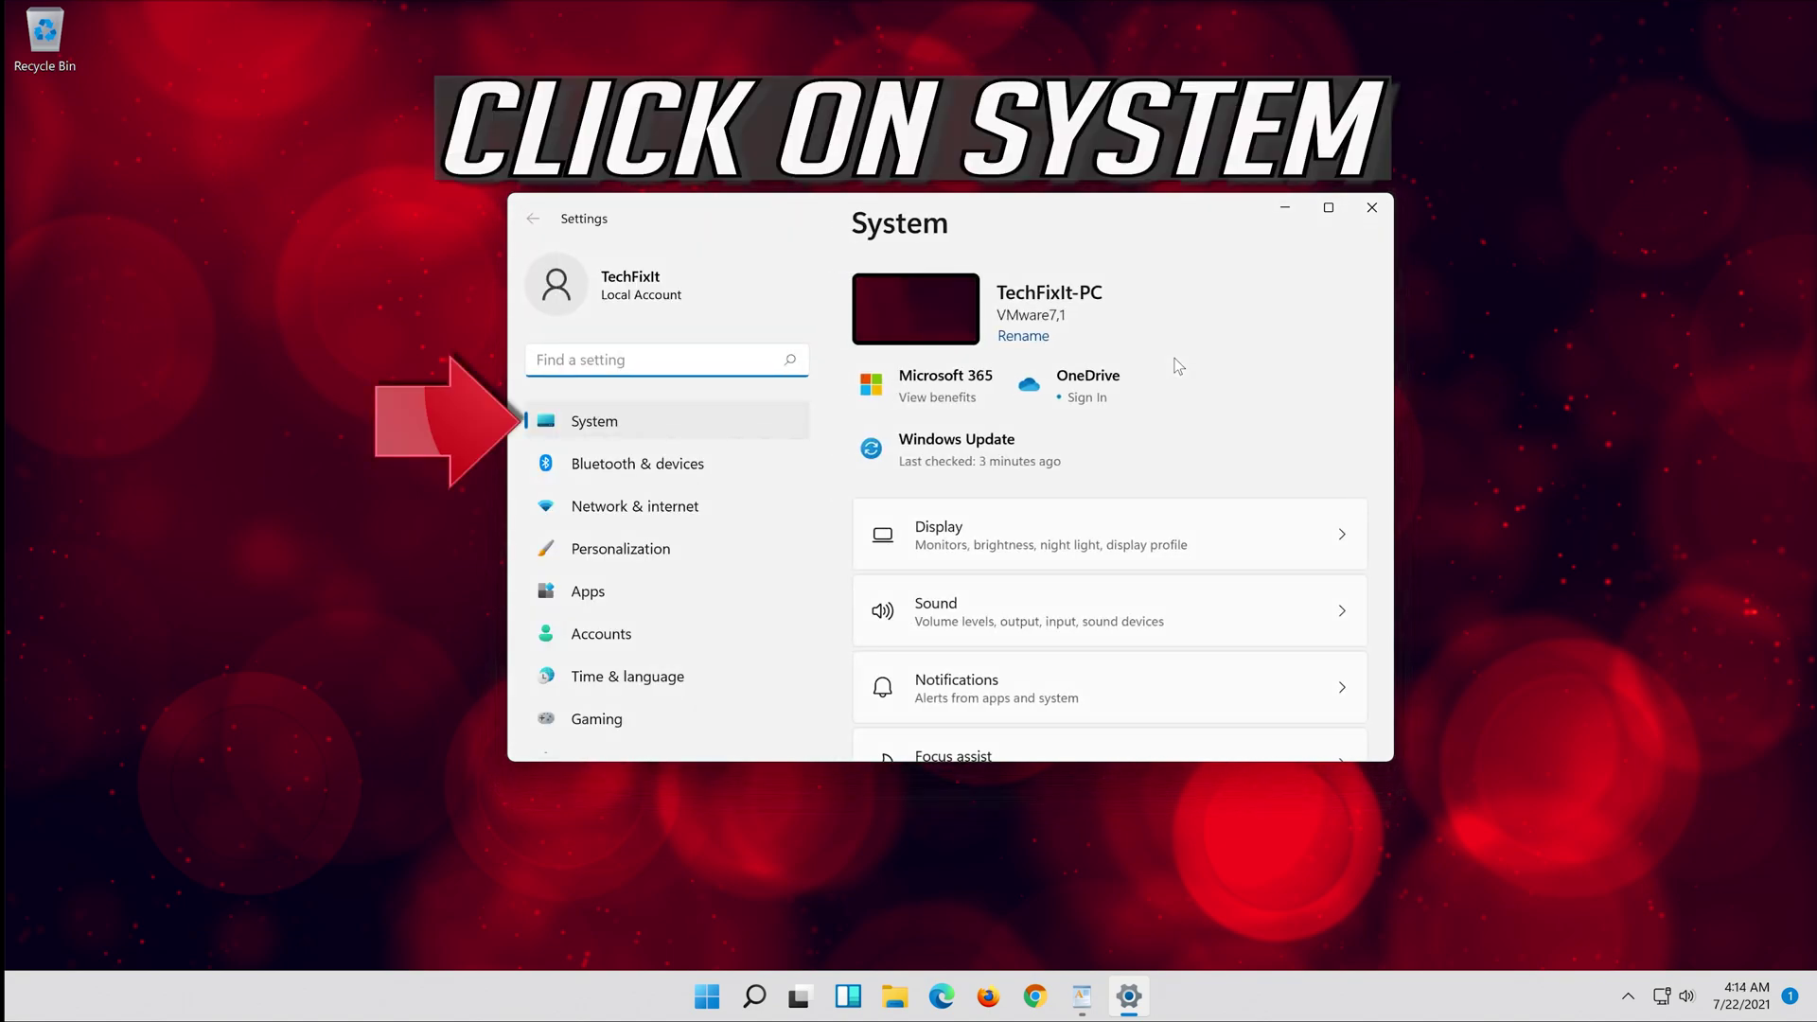
- Go to System and open its Troubleshoot page
click(657, 429)
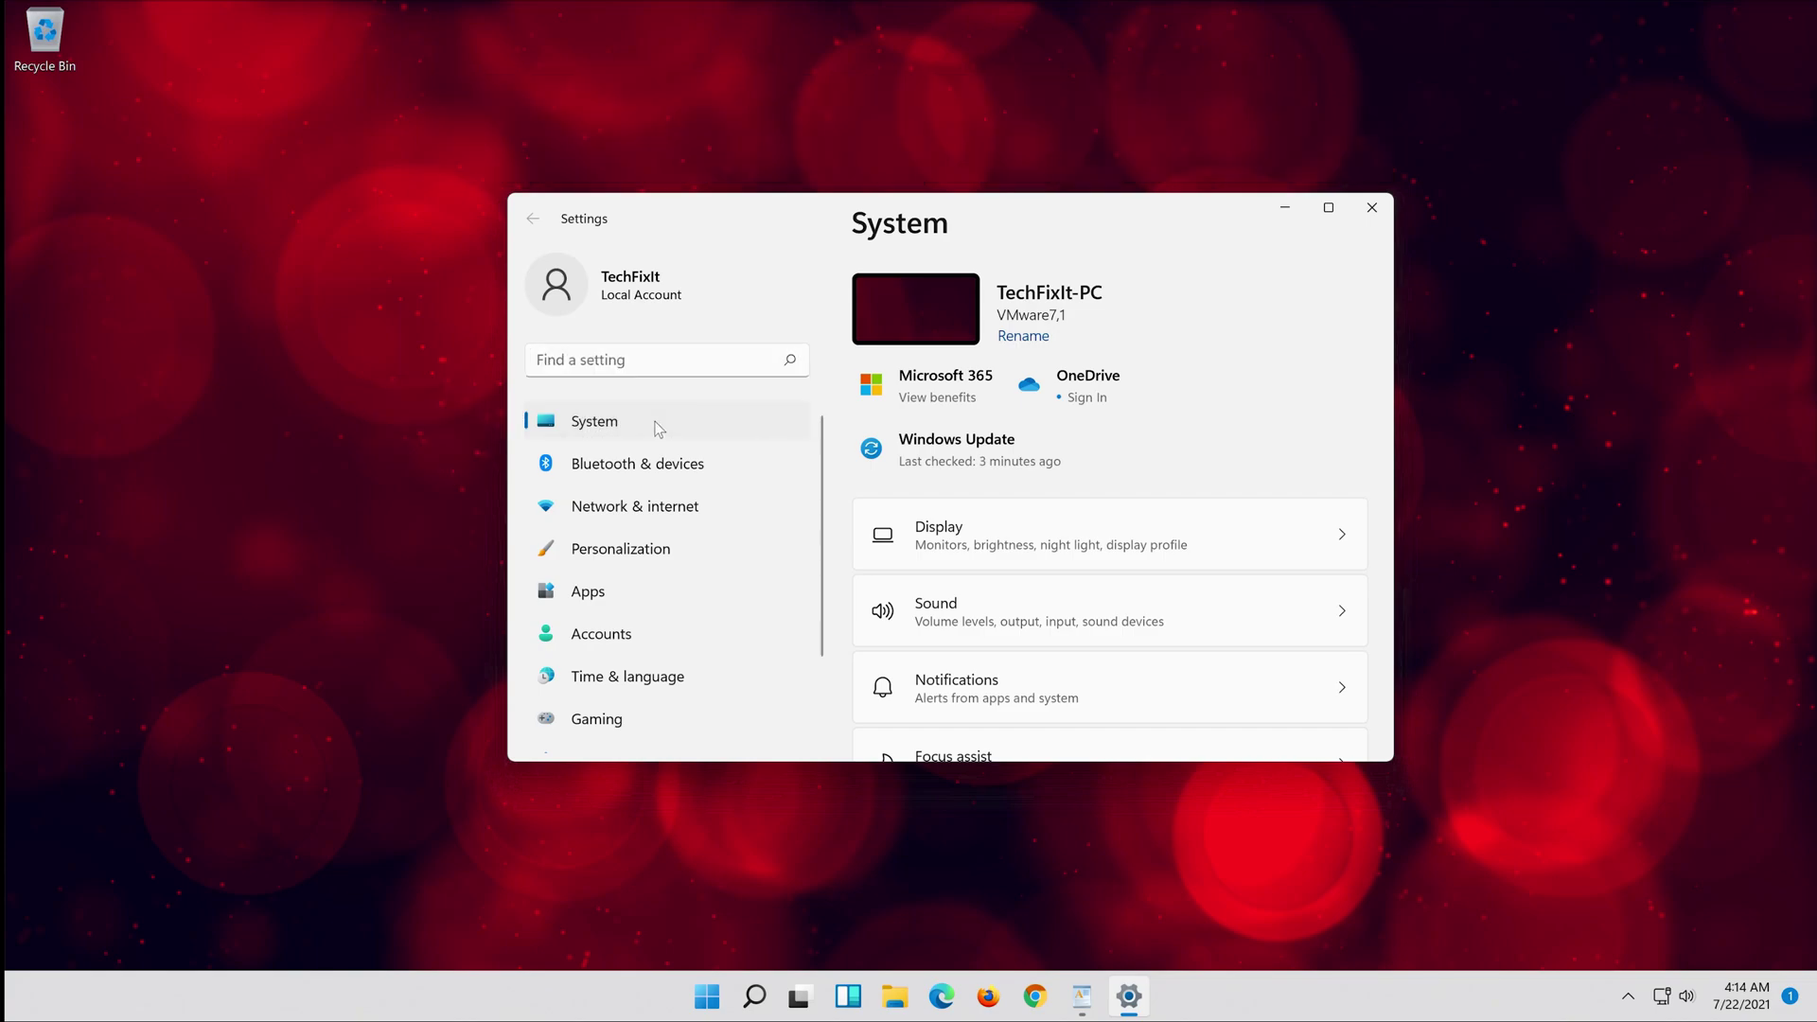
scroll(1052, 600, down, 1)
scroll(1052, 600, down, 3)
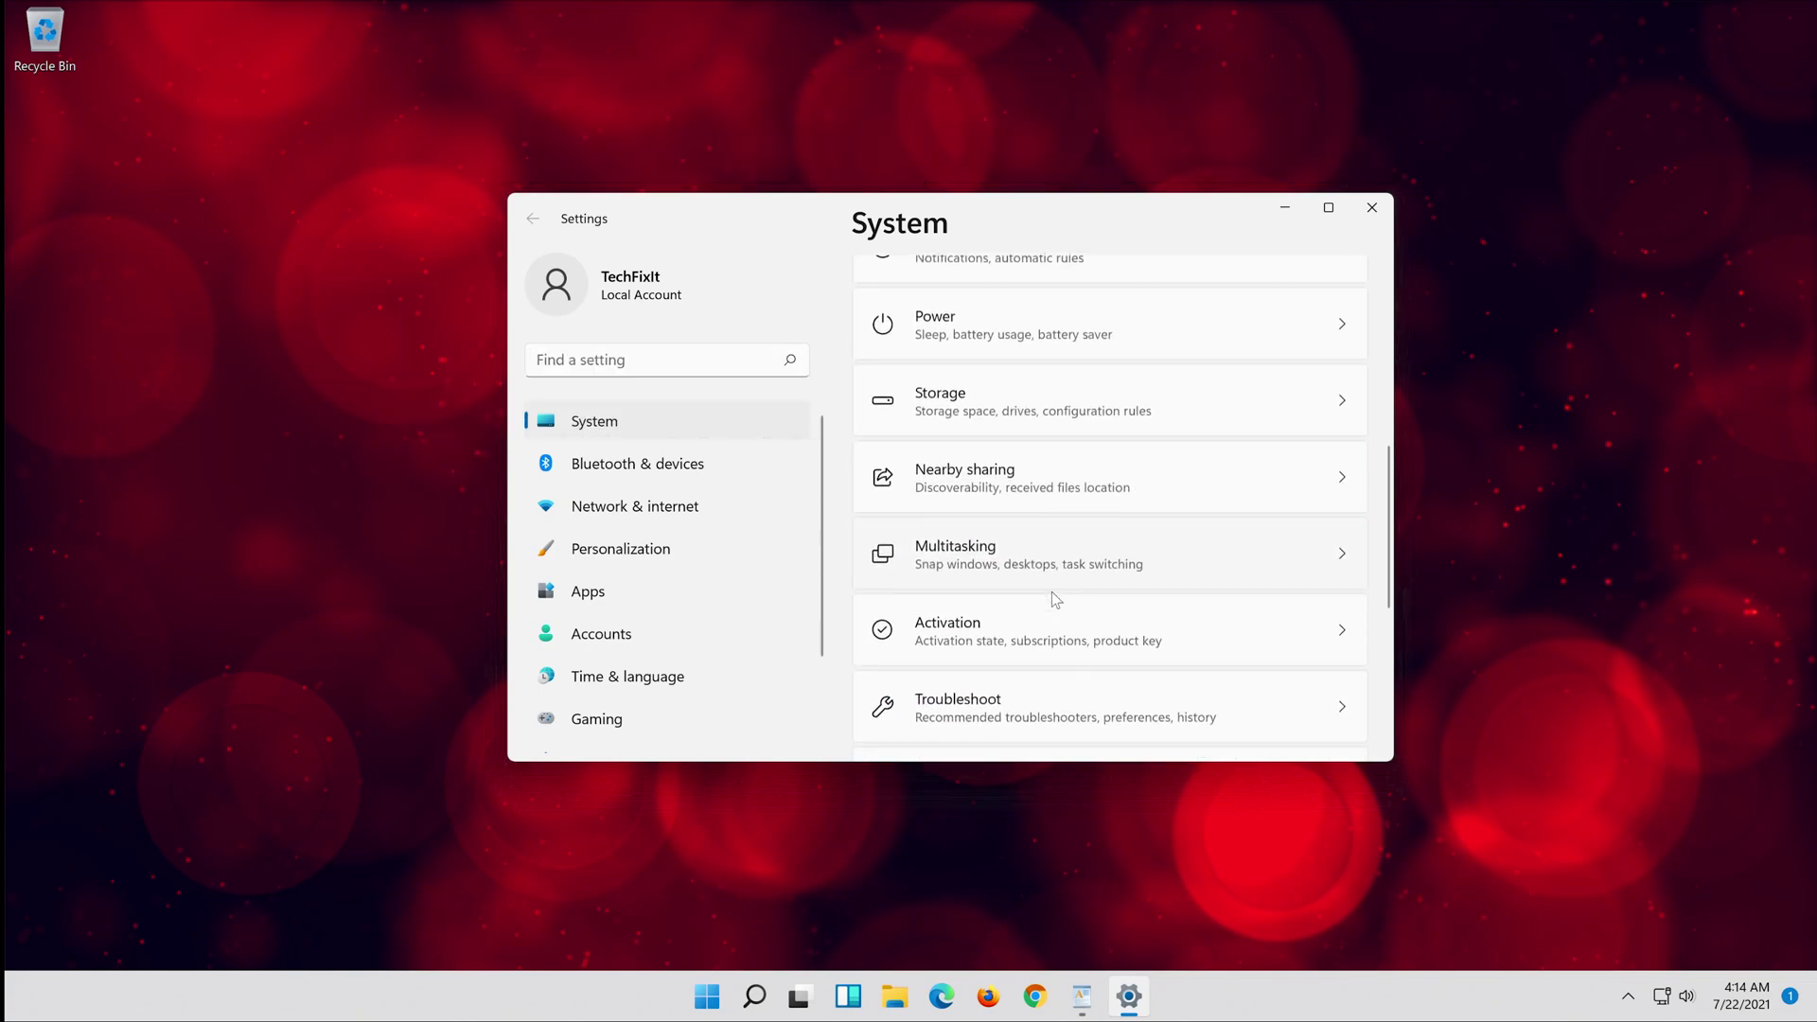
scroll(1053, 591, down, 3)
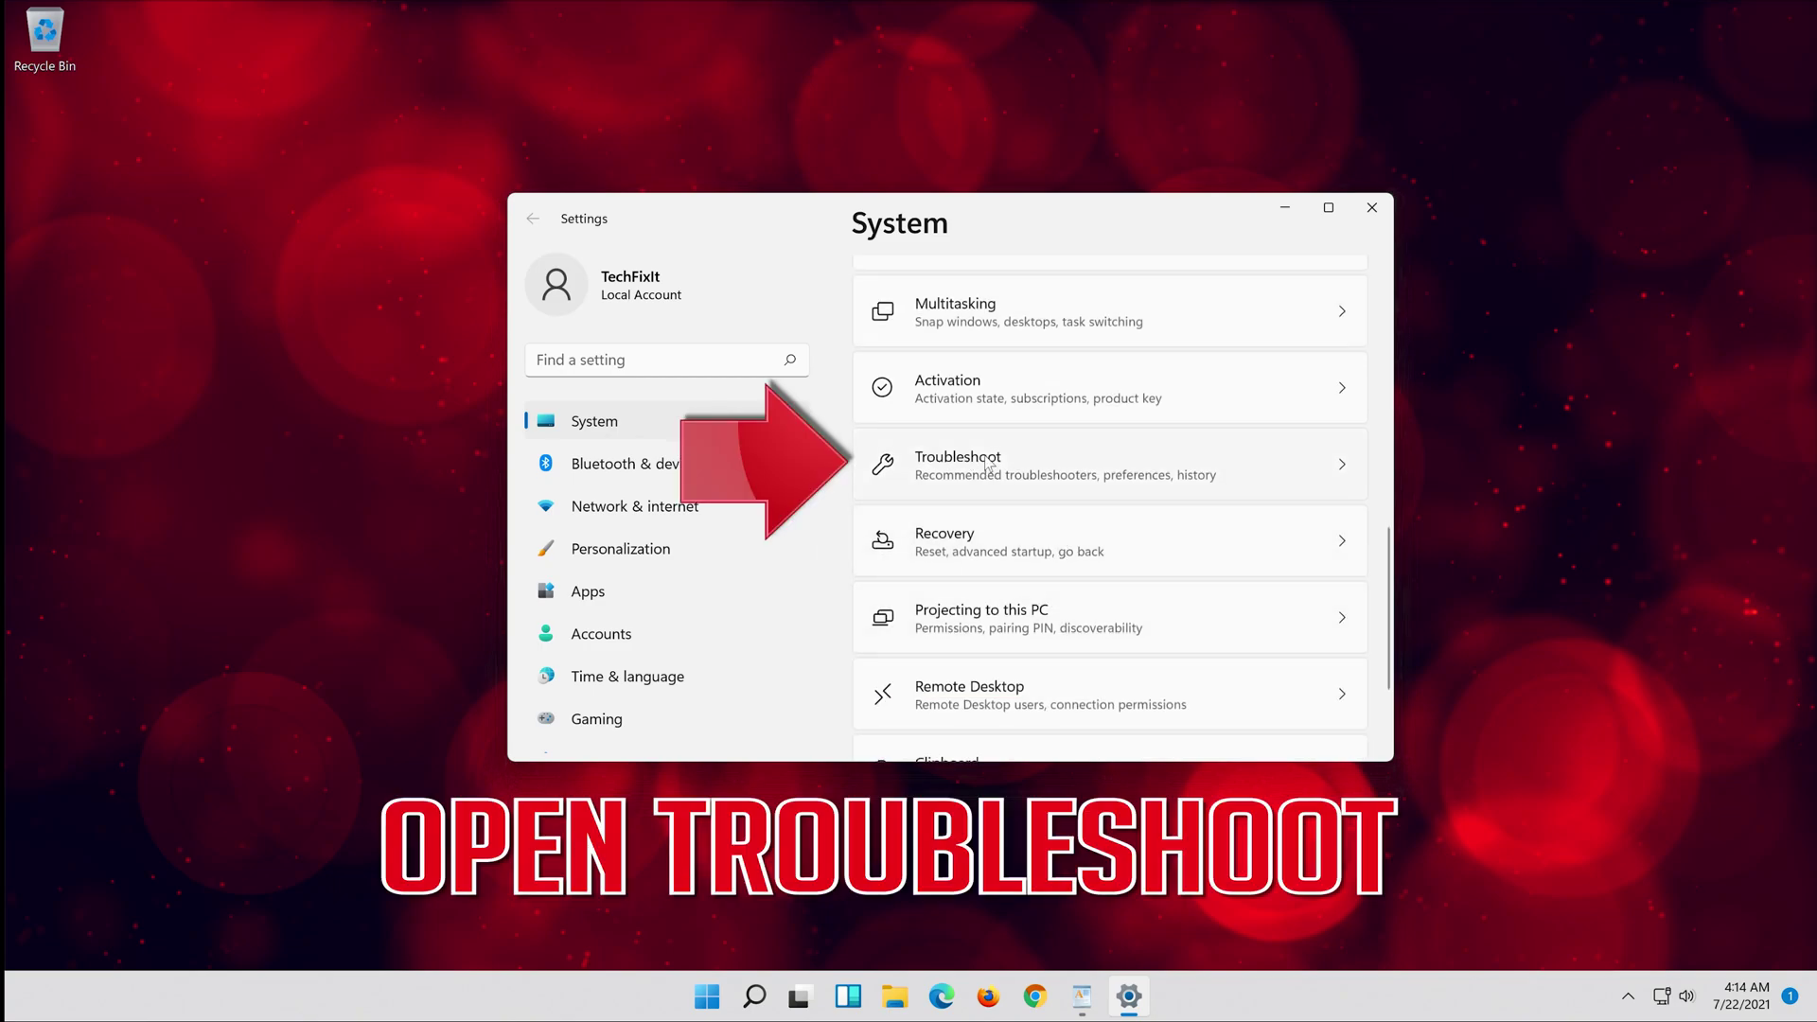
click(1135, 483)
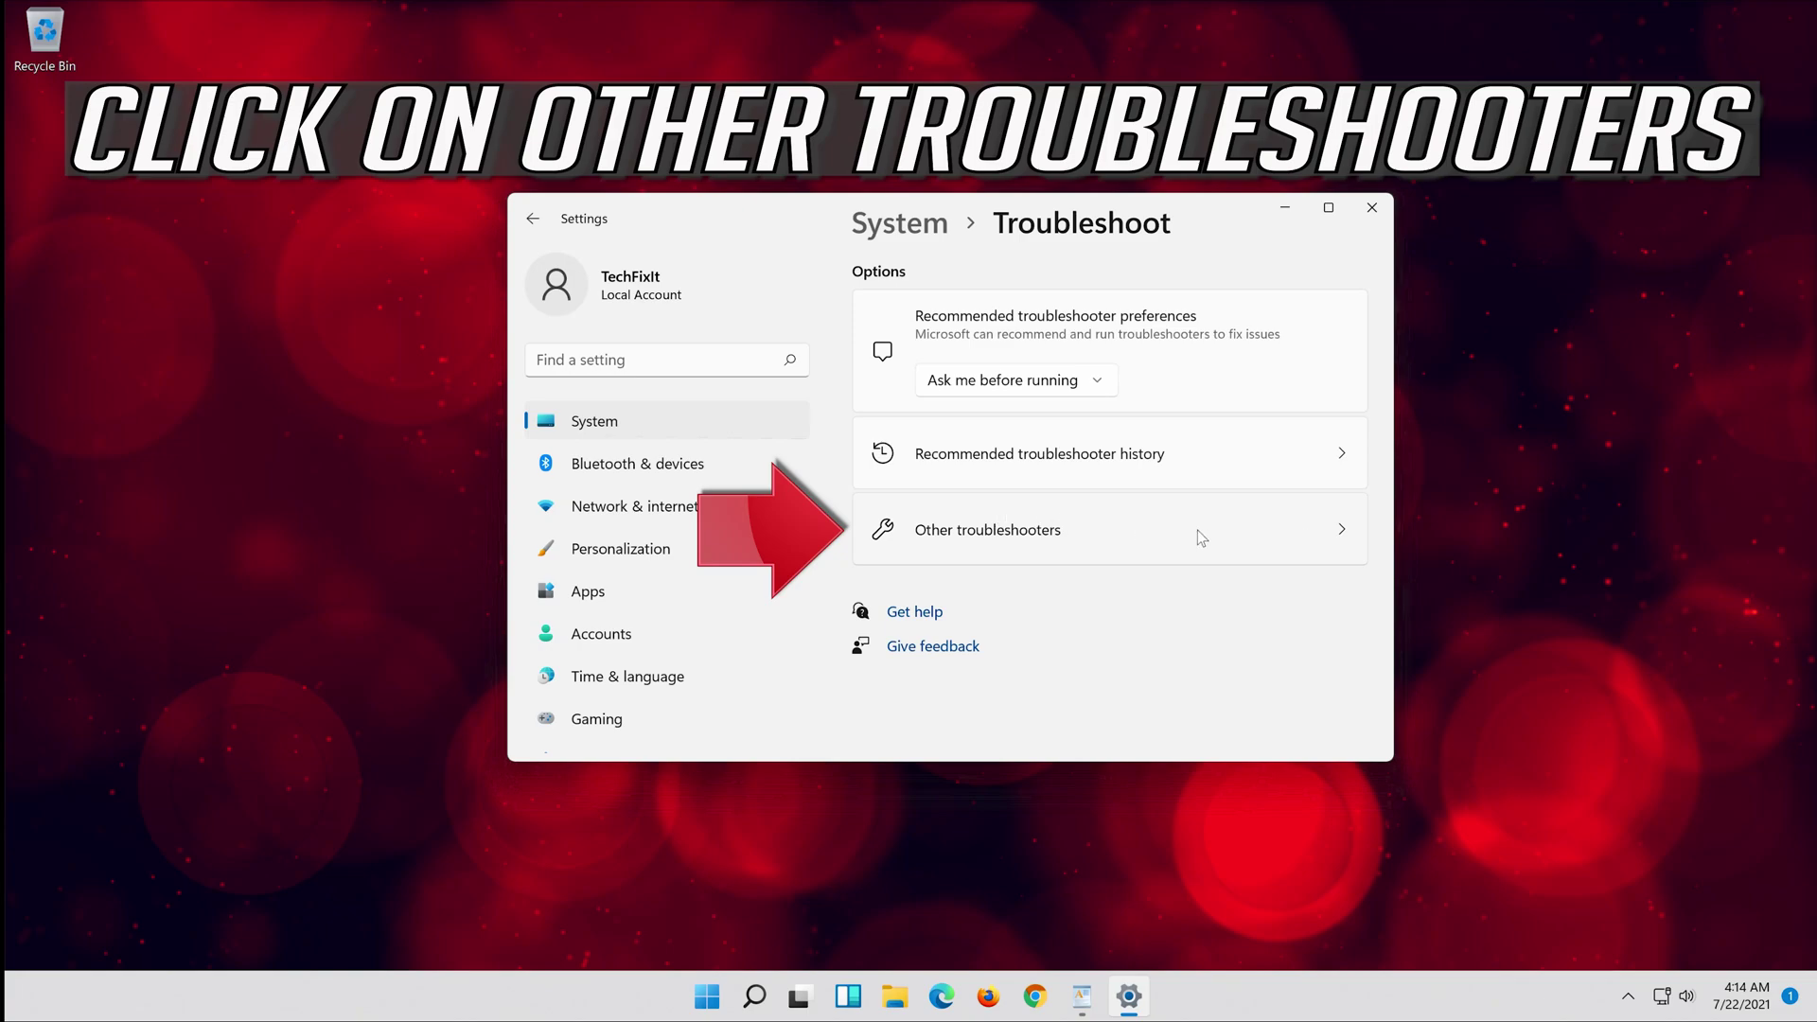
- Run the Windows Update troubleshooter from Other troubleshooters
click(1050, 550)
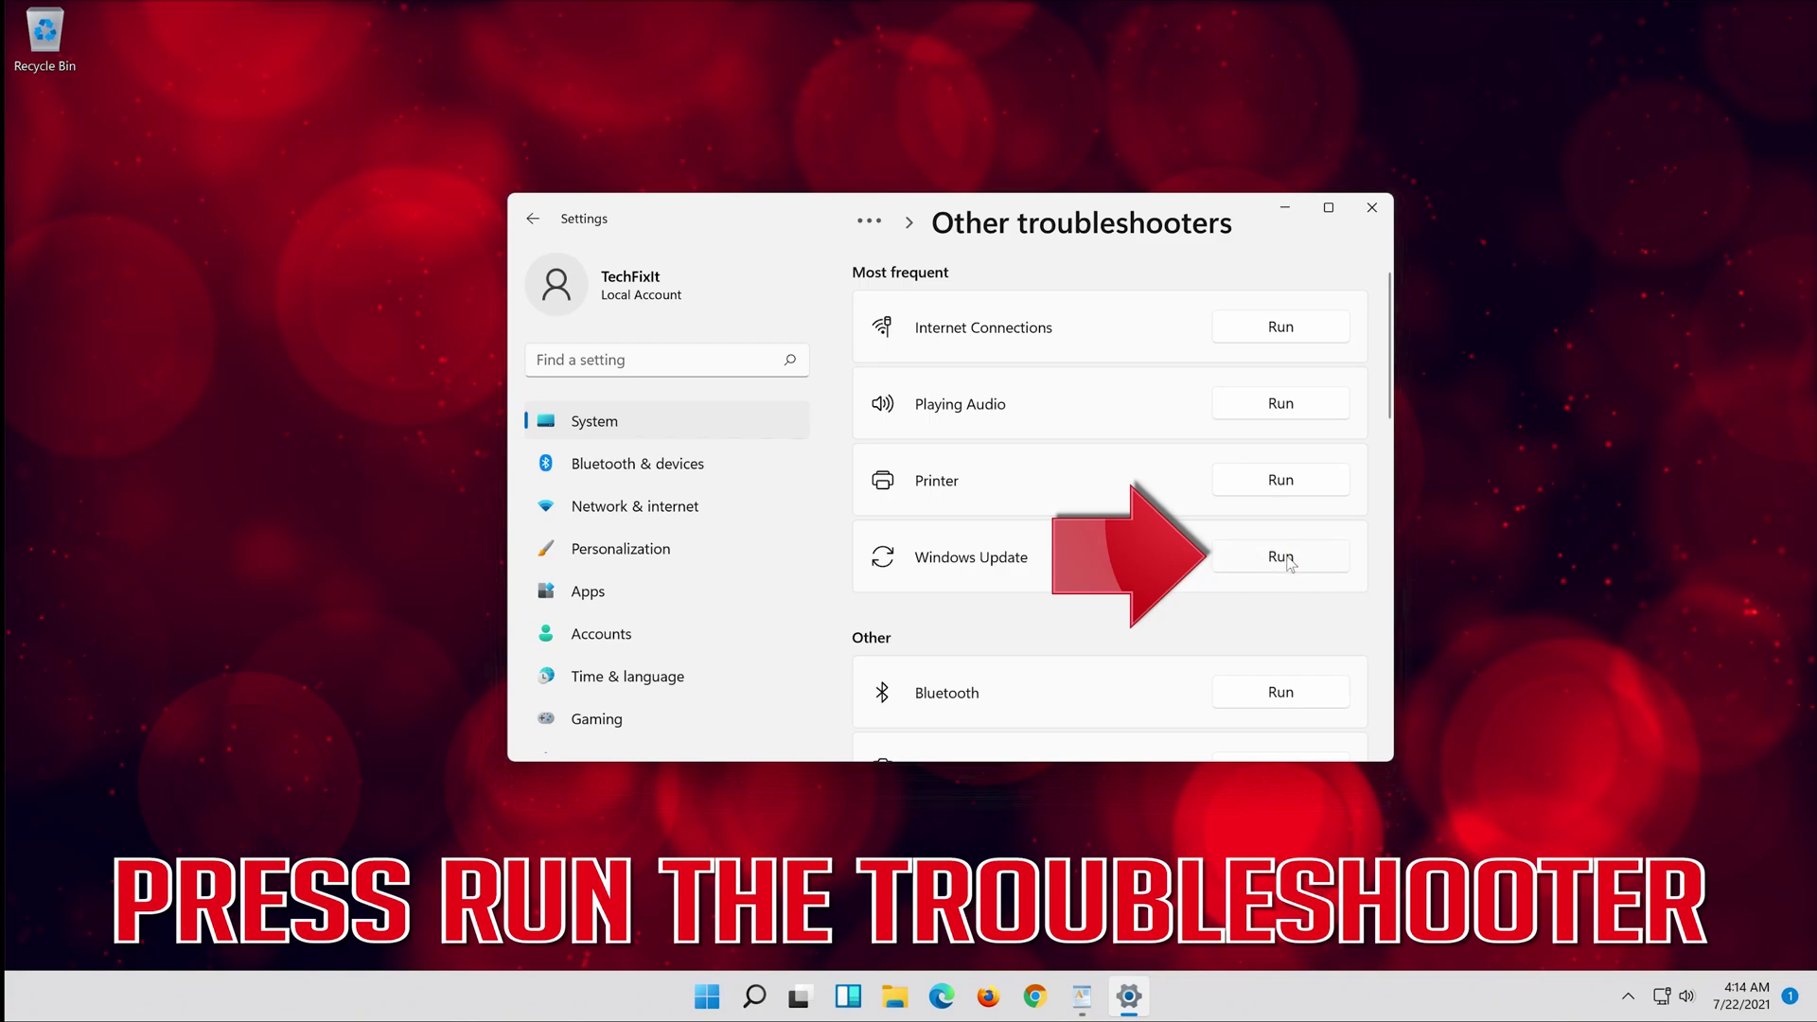
click(1281, 556)
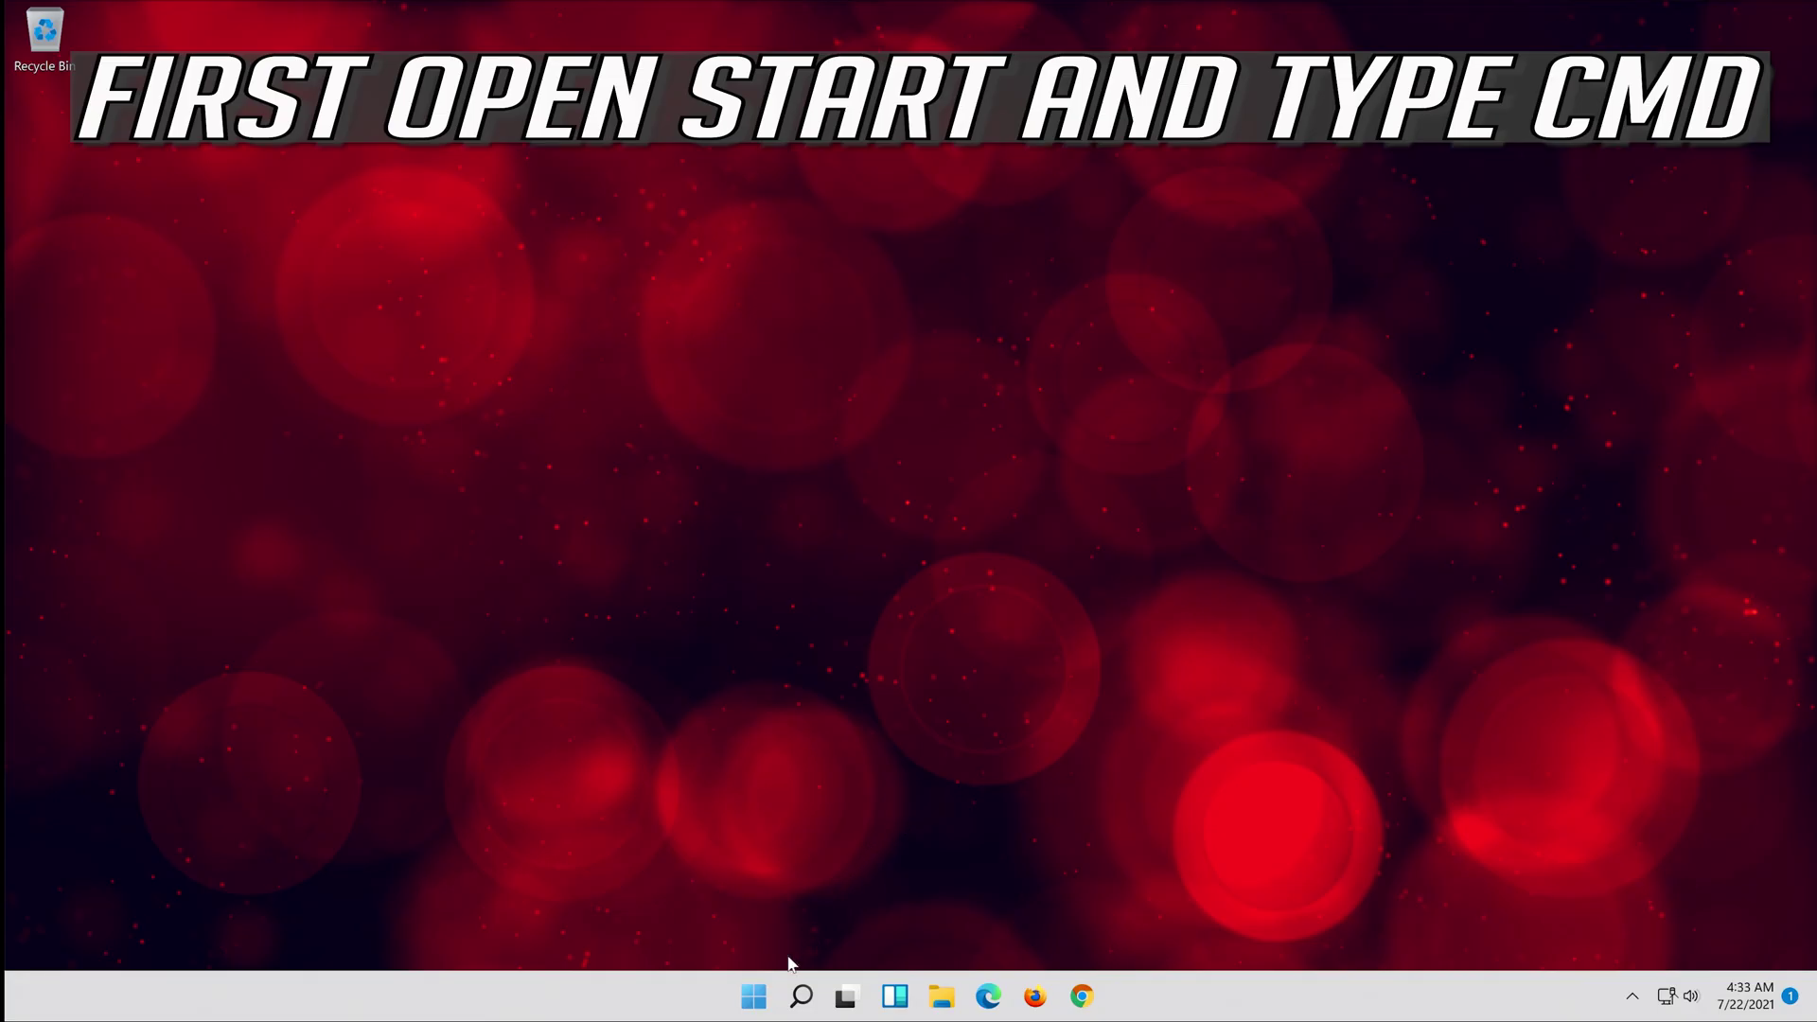
- Search Start for cmd and run Command Prompt as administrator, approving UAC
click(756, 1000)
text(c)
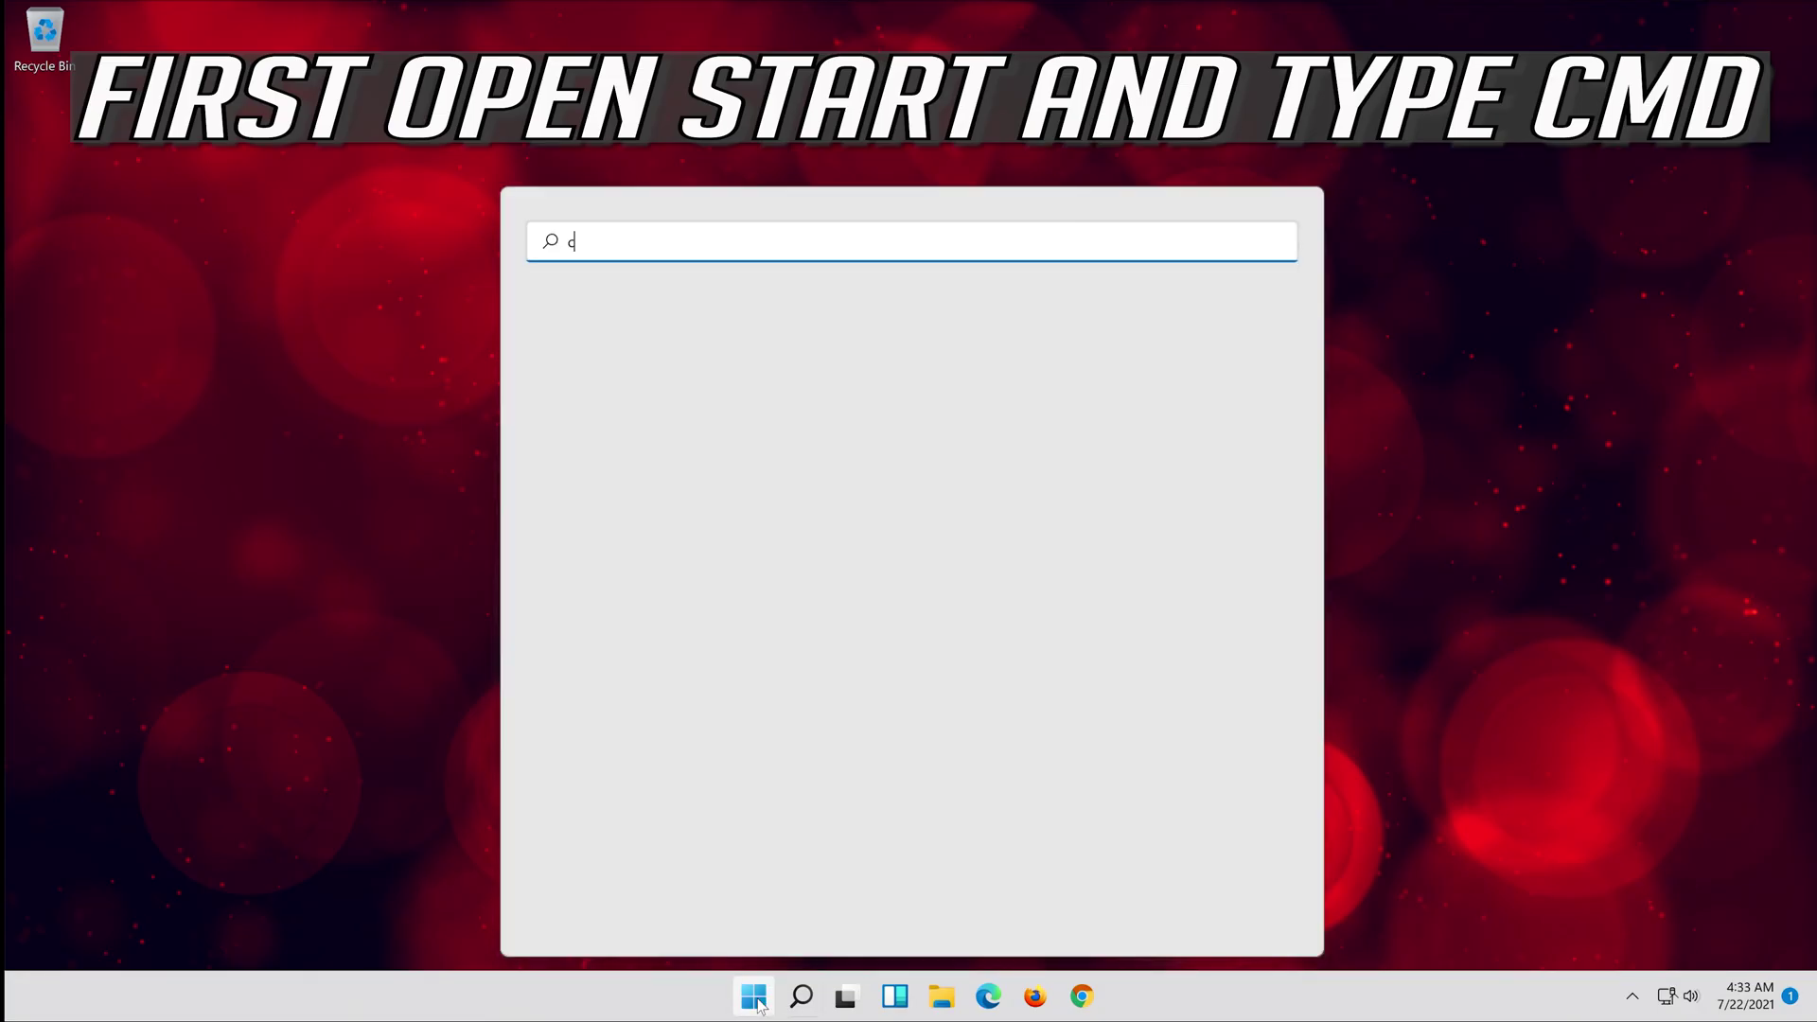
text(md)
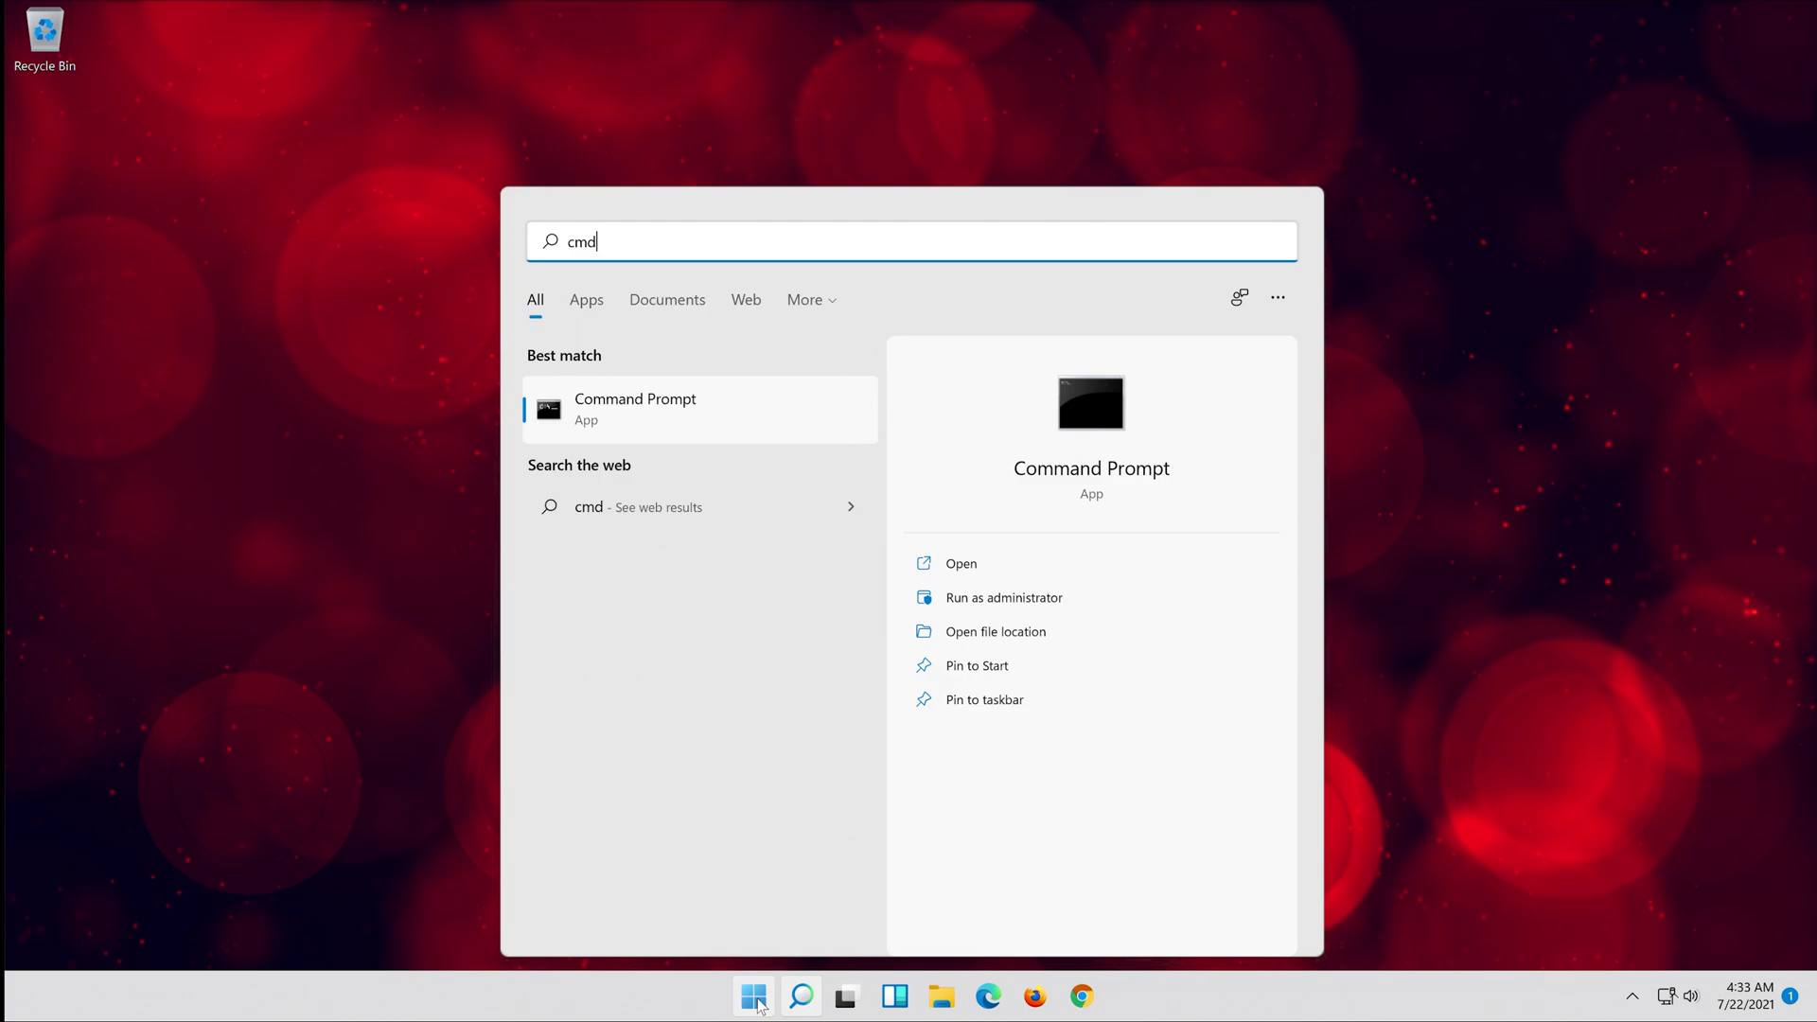
right_click(684, 405)
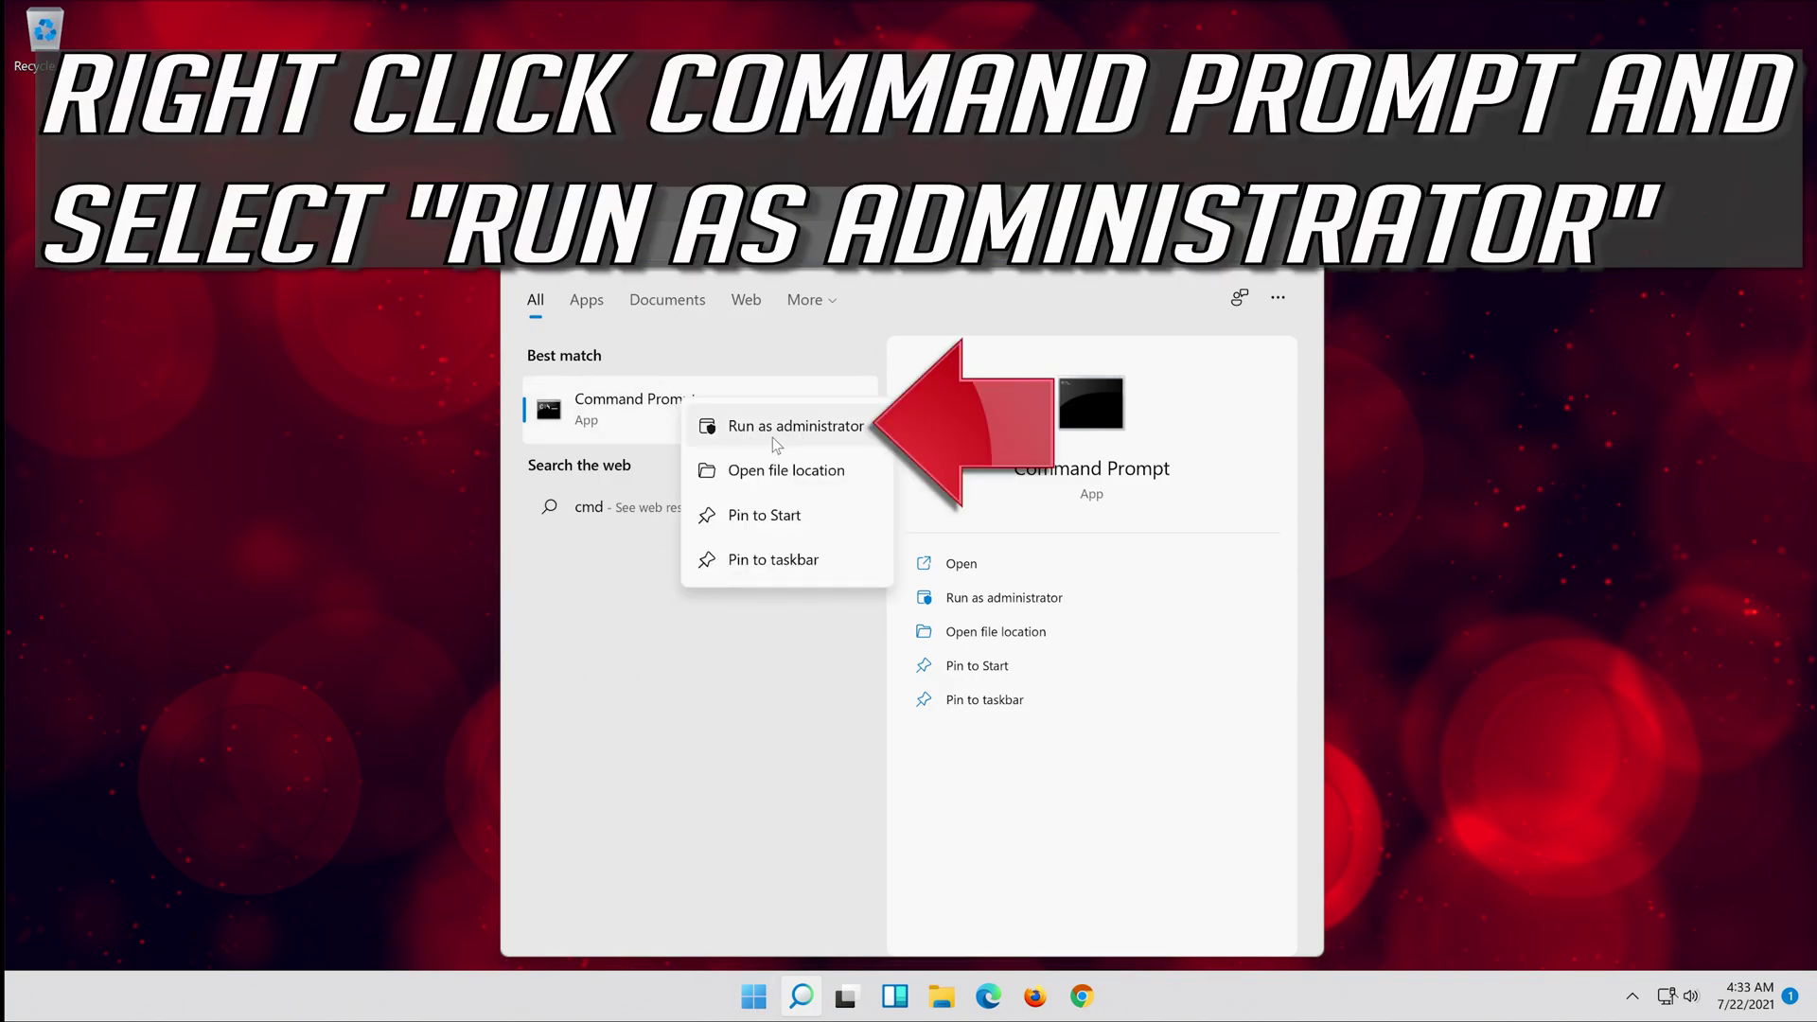
click(803, 426)
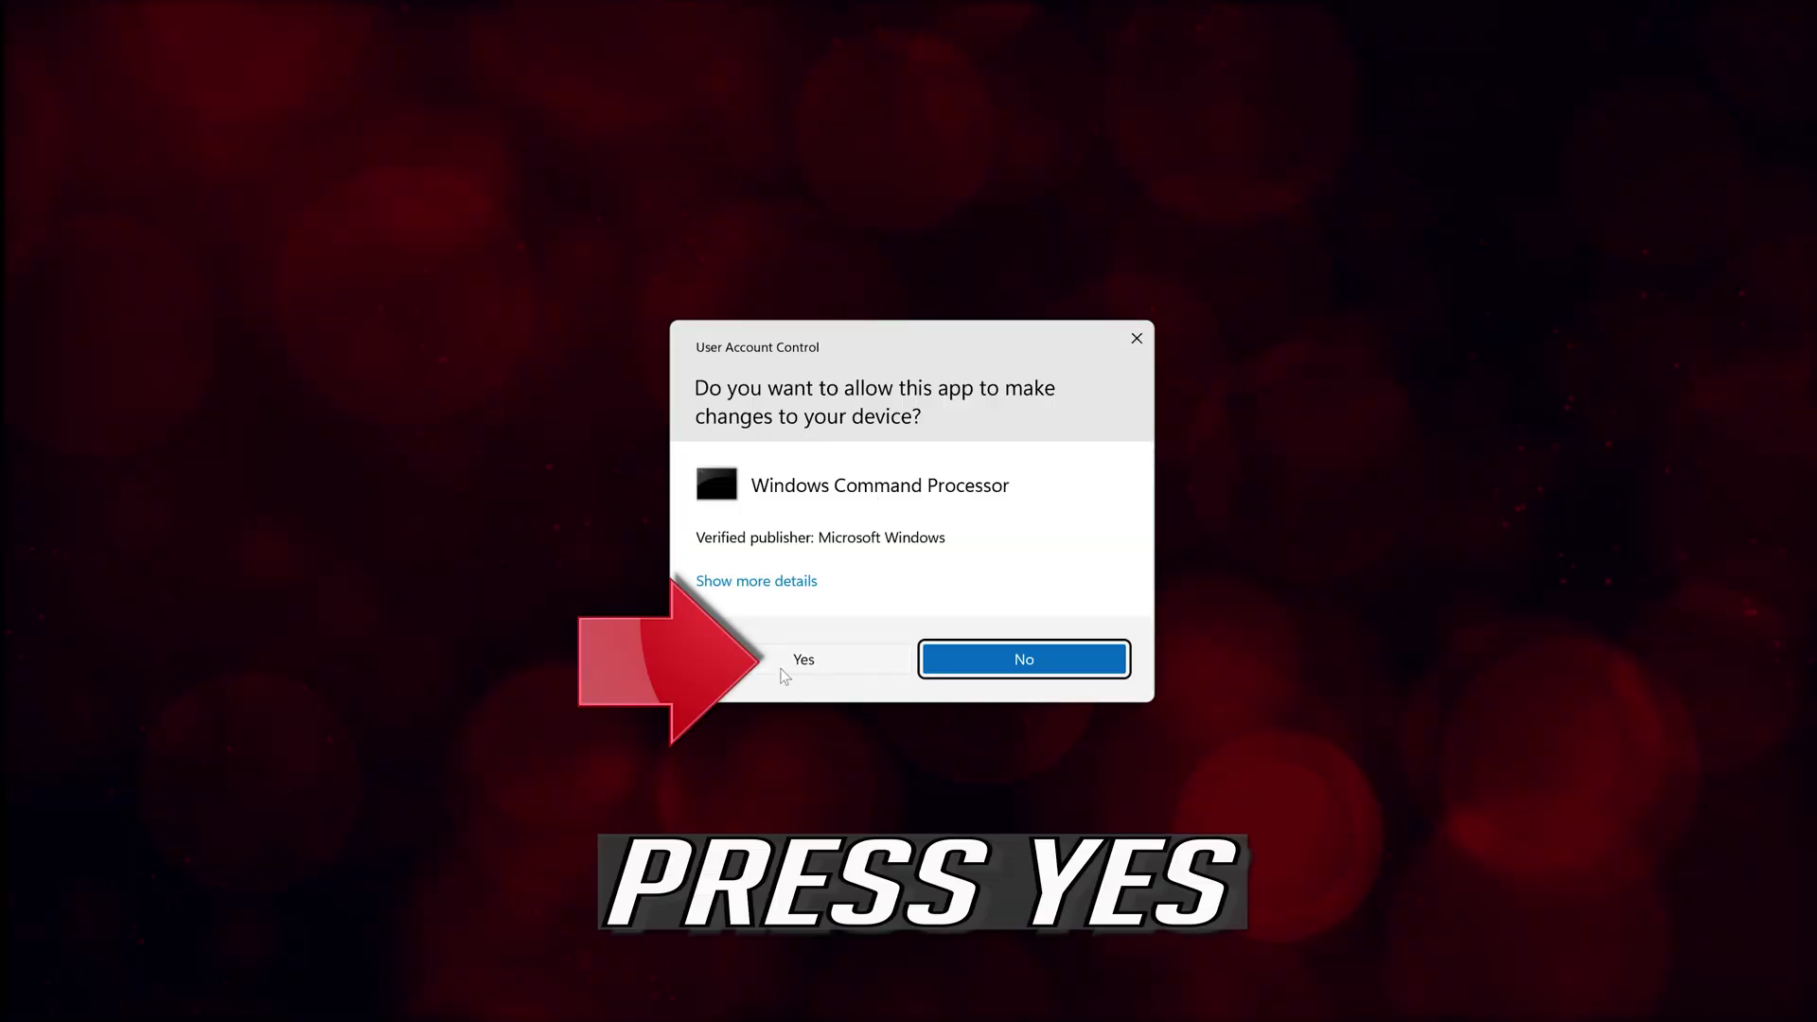
click(823, 675)
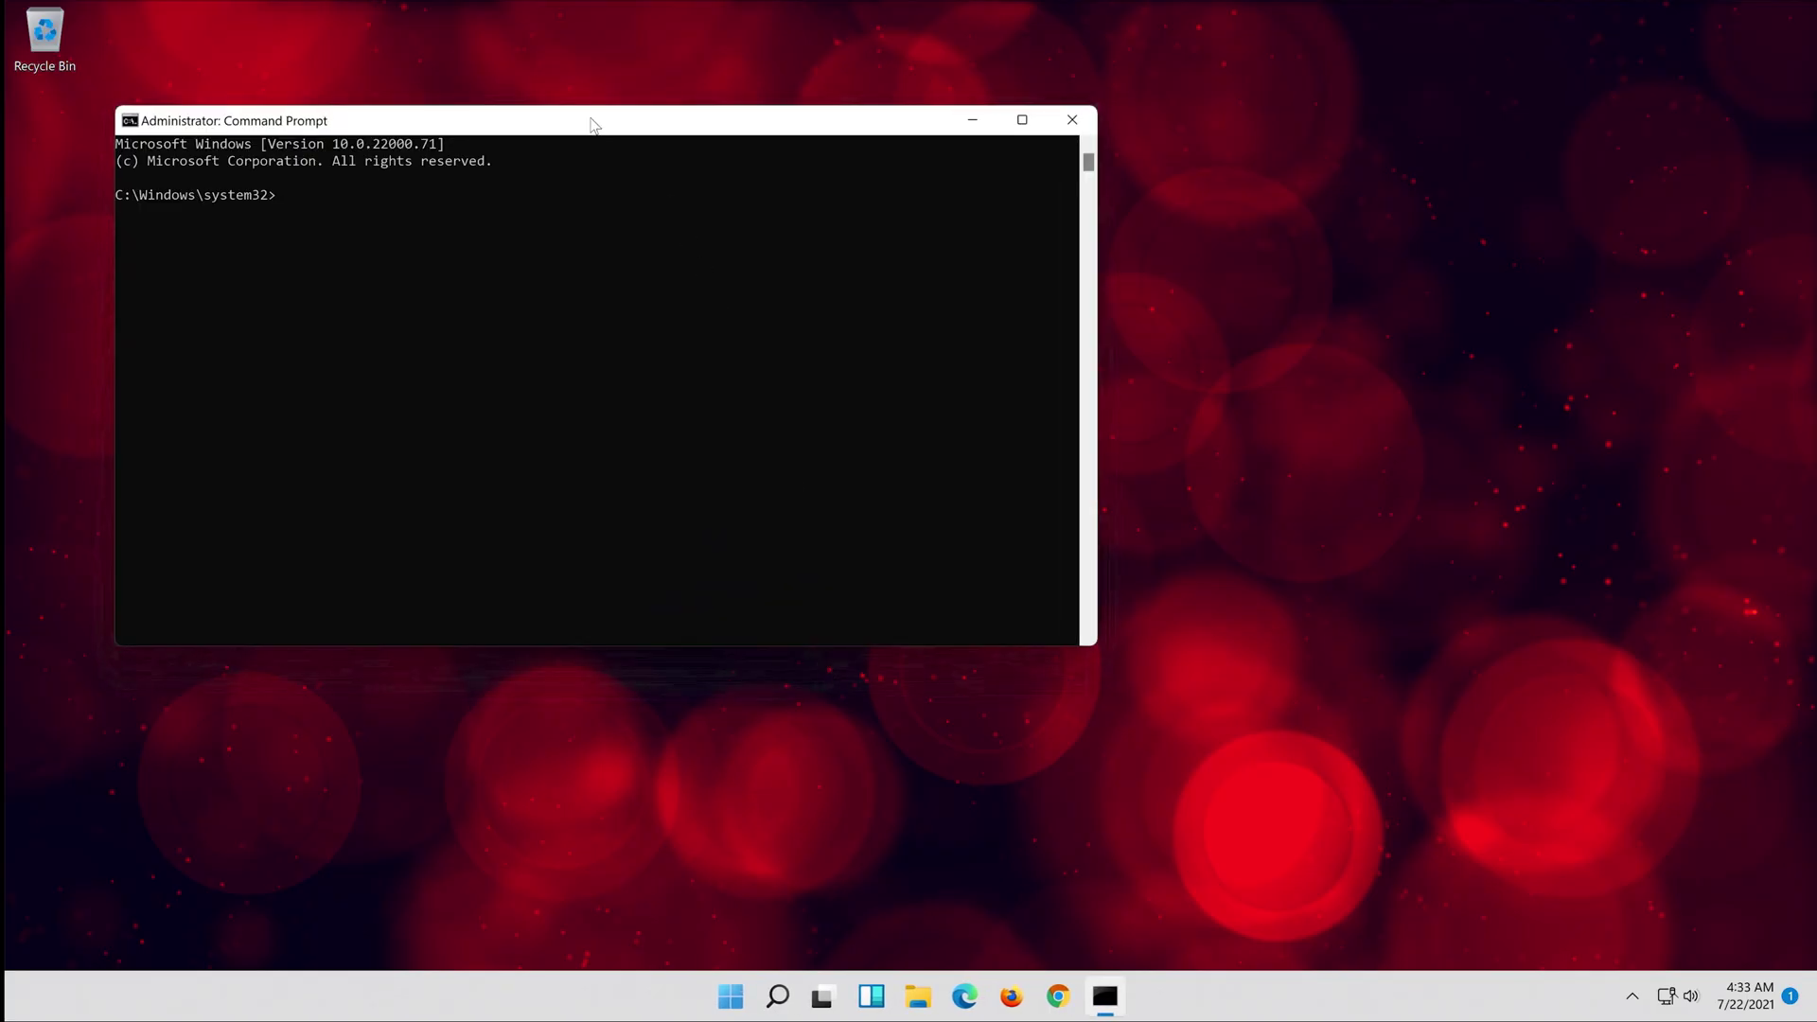
- Centre the console and run 'net stop wuauserv' and 'net stop cryptSvc'
drag(595, 126, 929, 211)
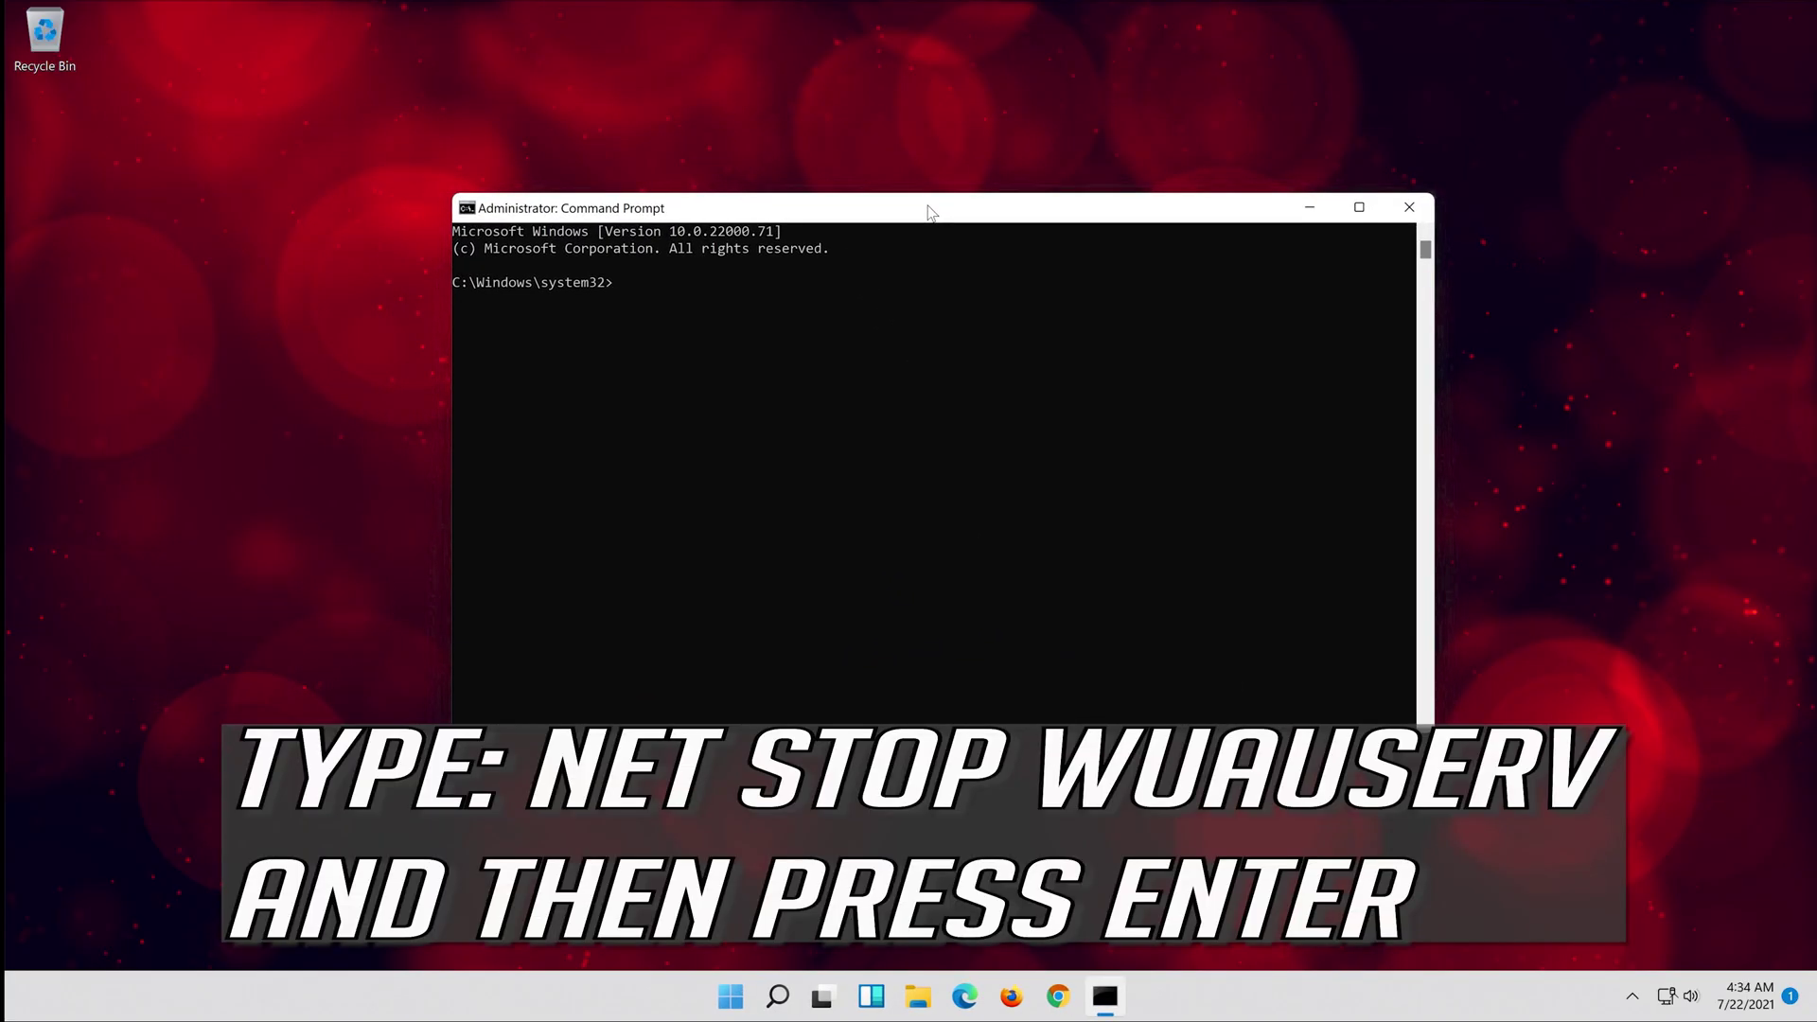
text(net)
text( stop w)
text(uause)
text(rv)
key(Return)
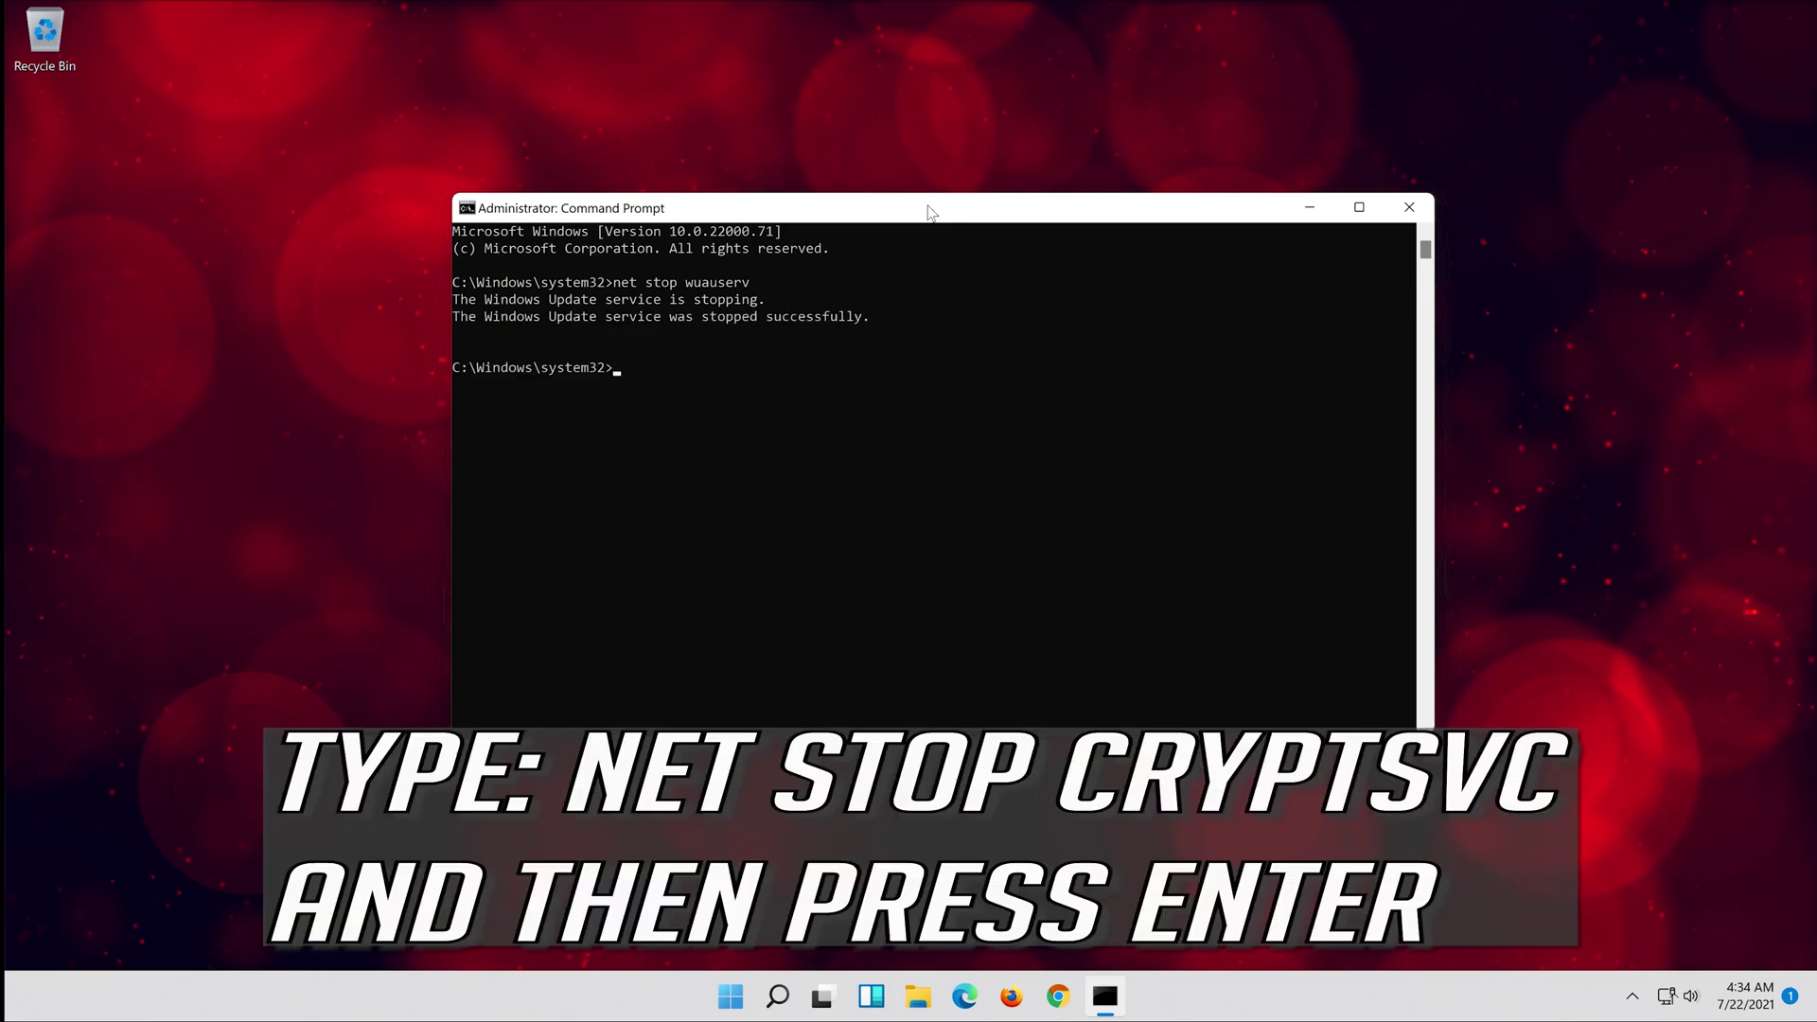
text(net )
text(stop )
text(cryp)
text(tS)
text(vc)
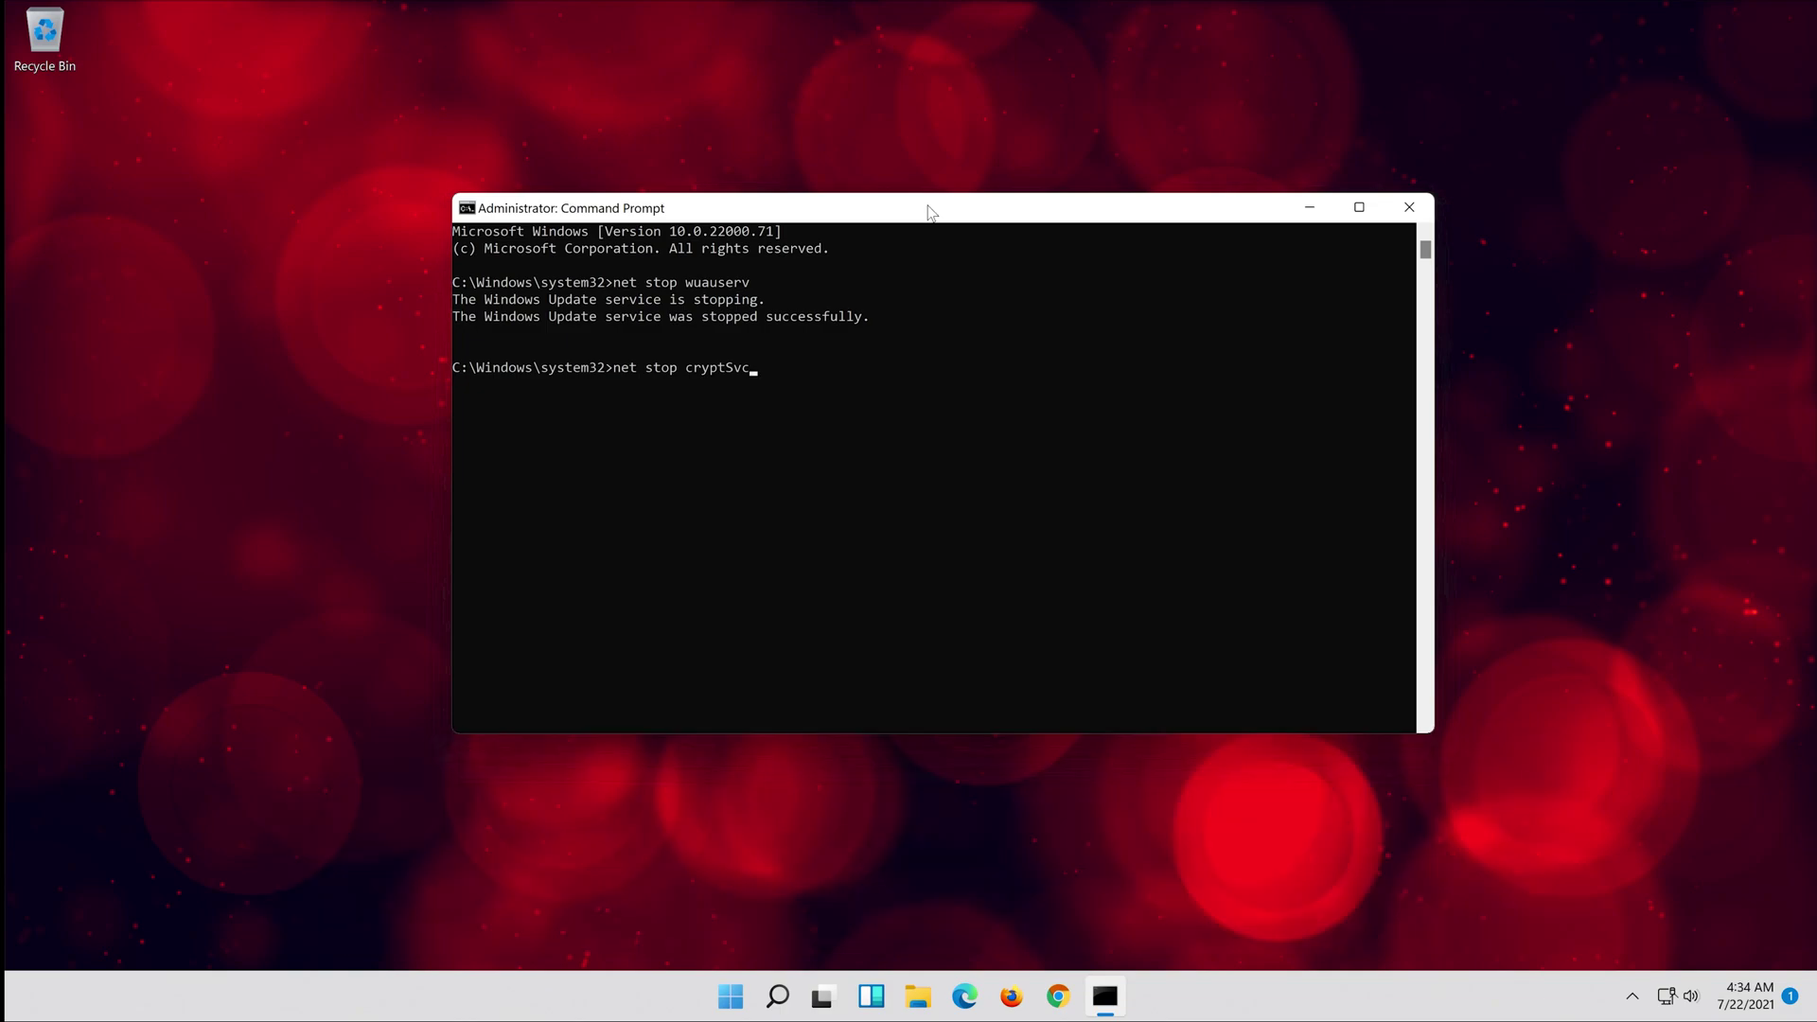
key(Return)
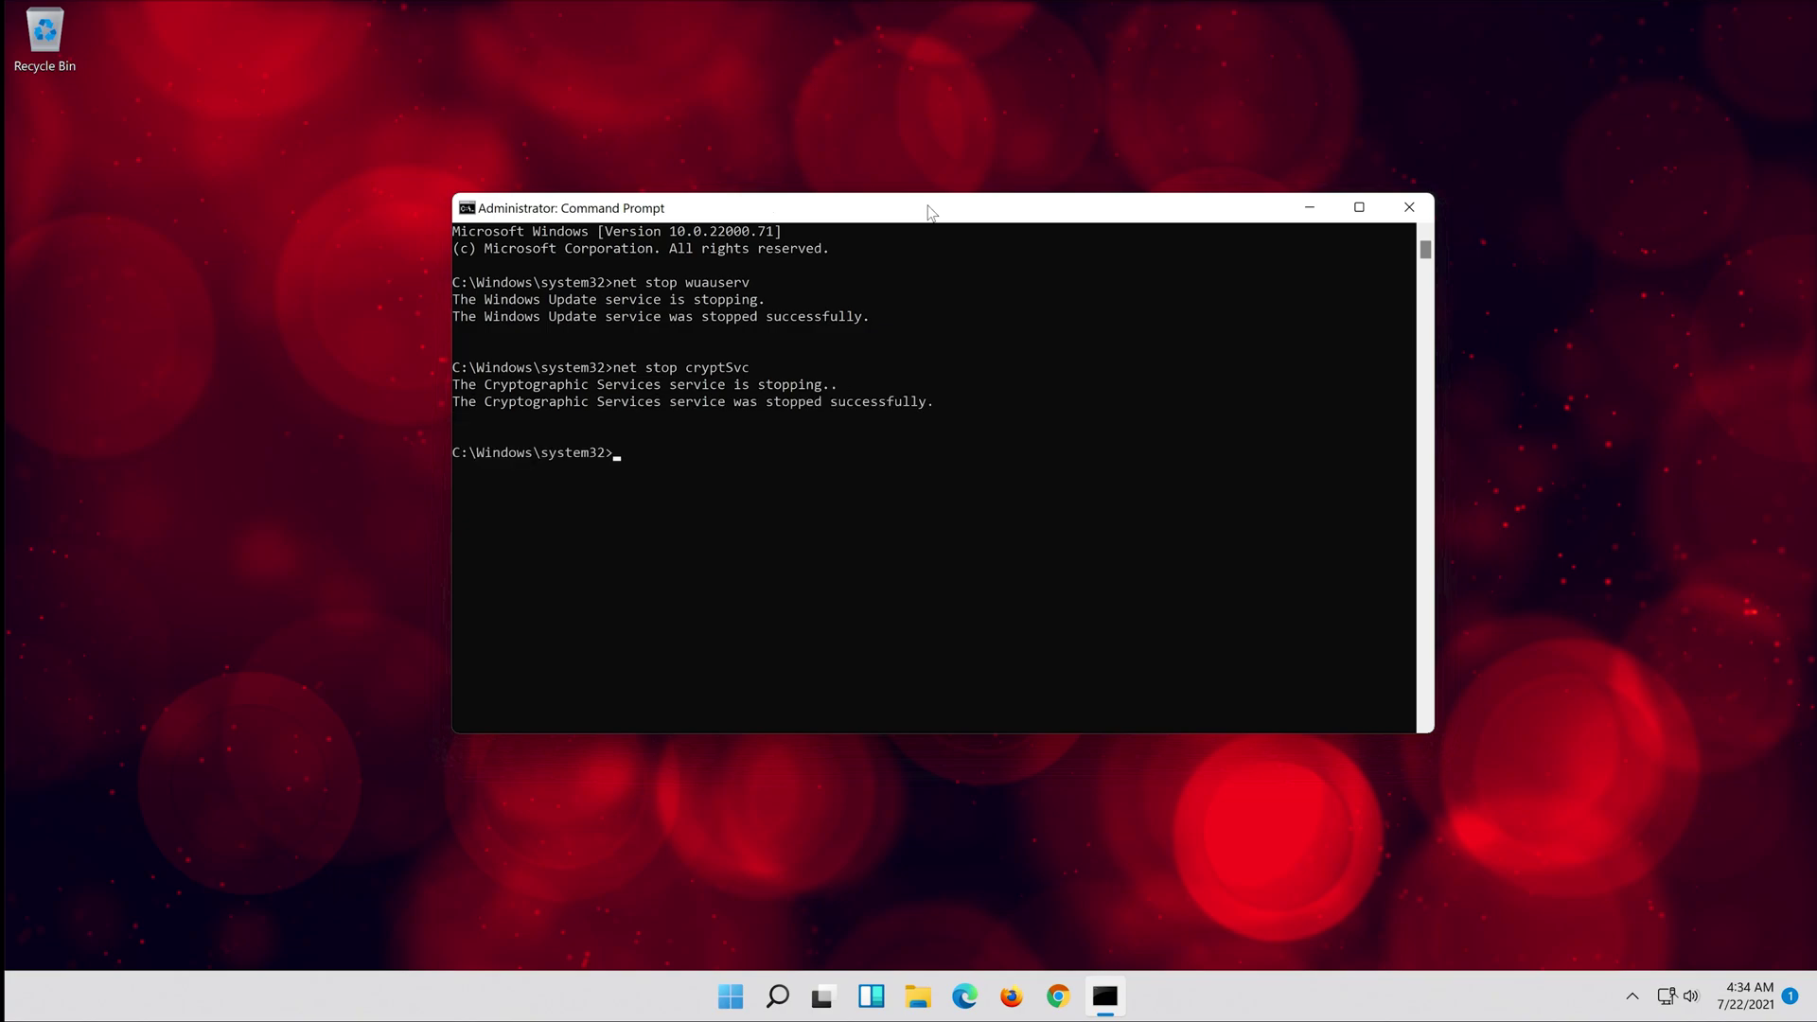
text(ne)
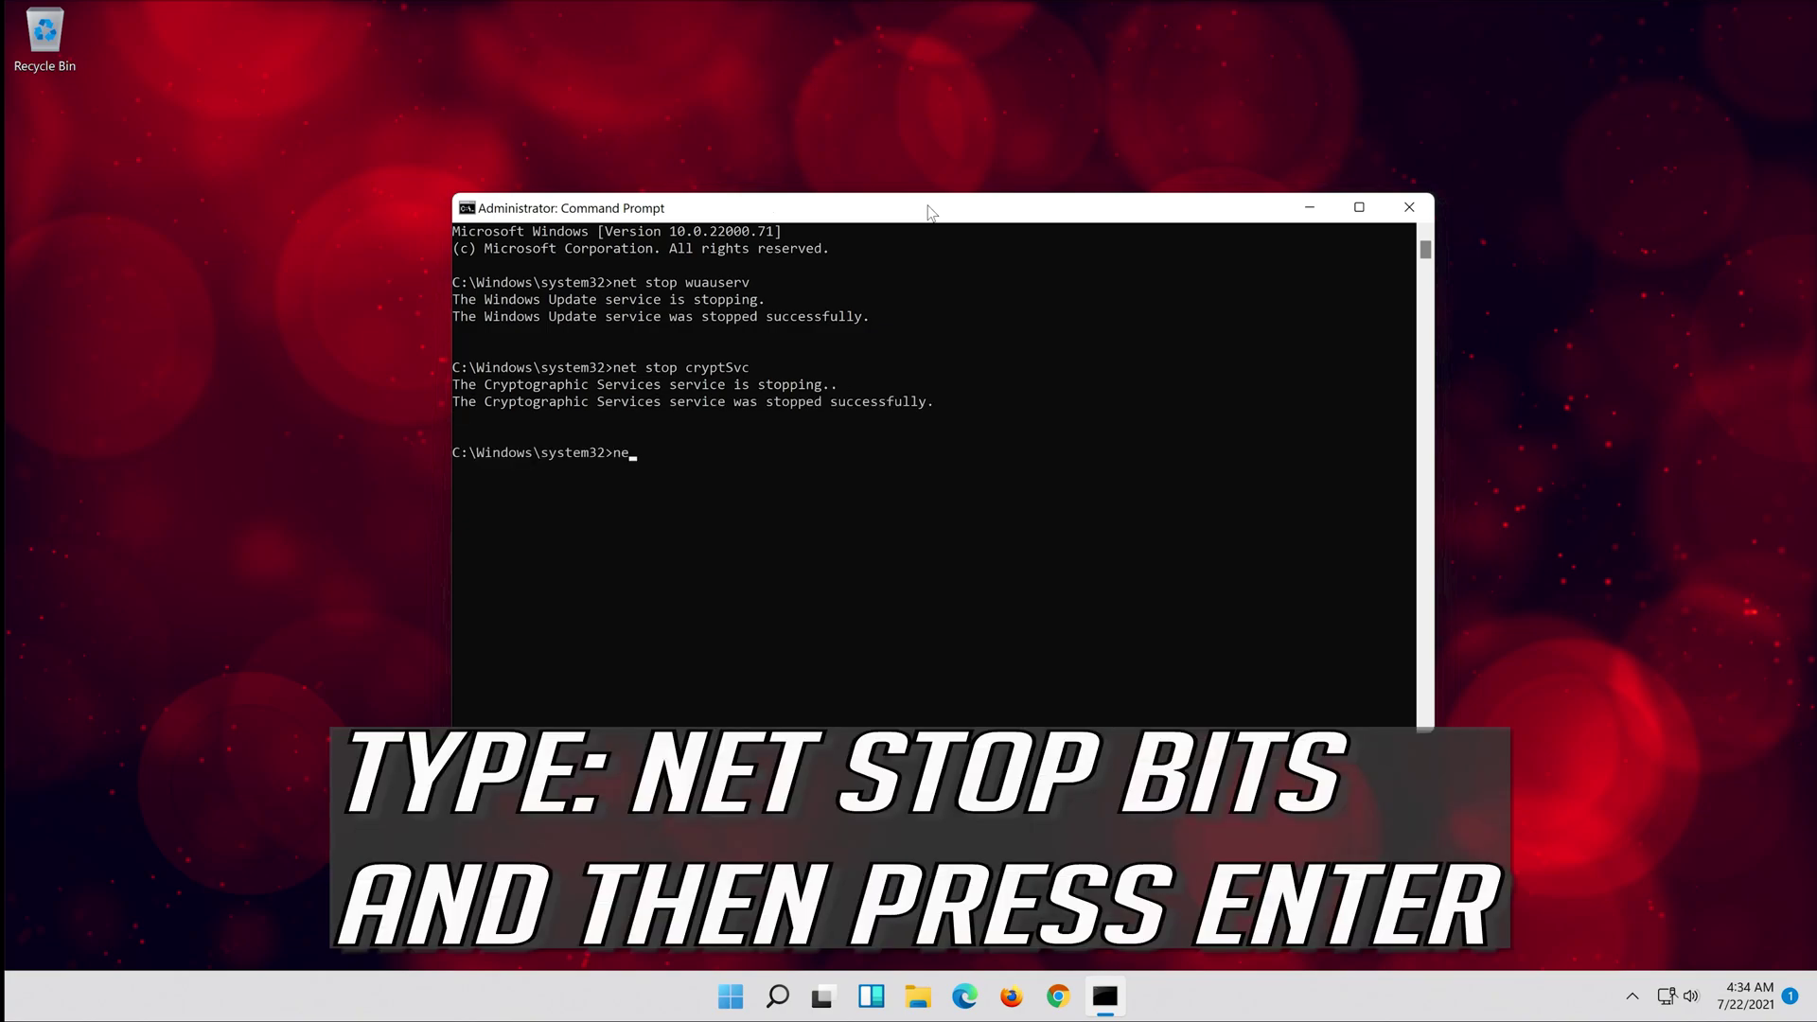
text(t stop )
text(bits)
- Stop BITS, then run 'net stop msiserver', which reports Windows Installer isn't started
key(Return)
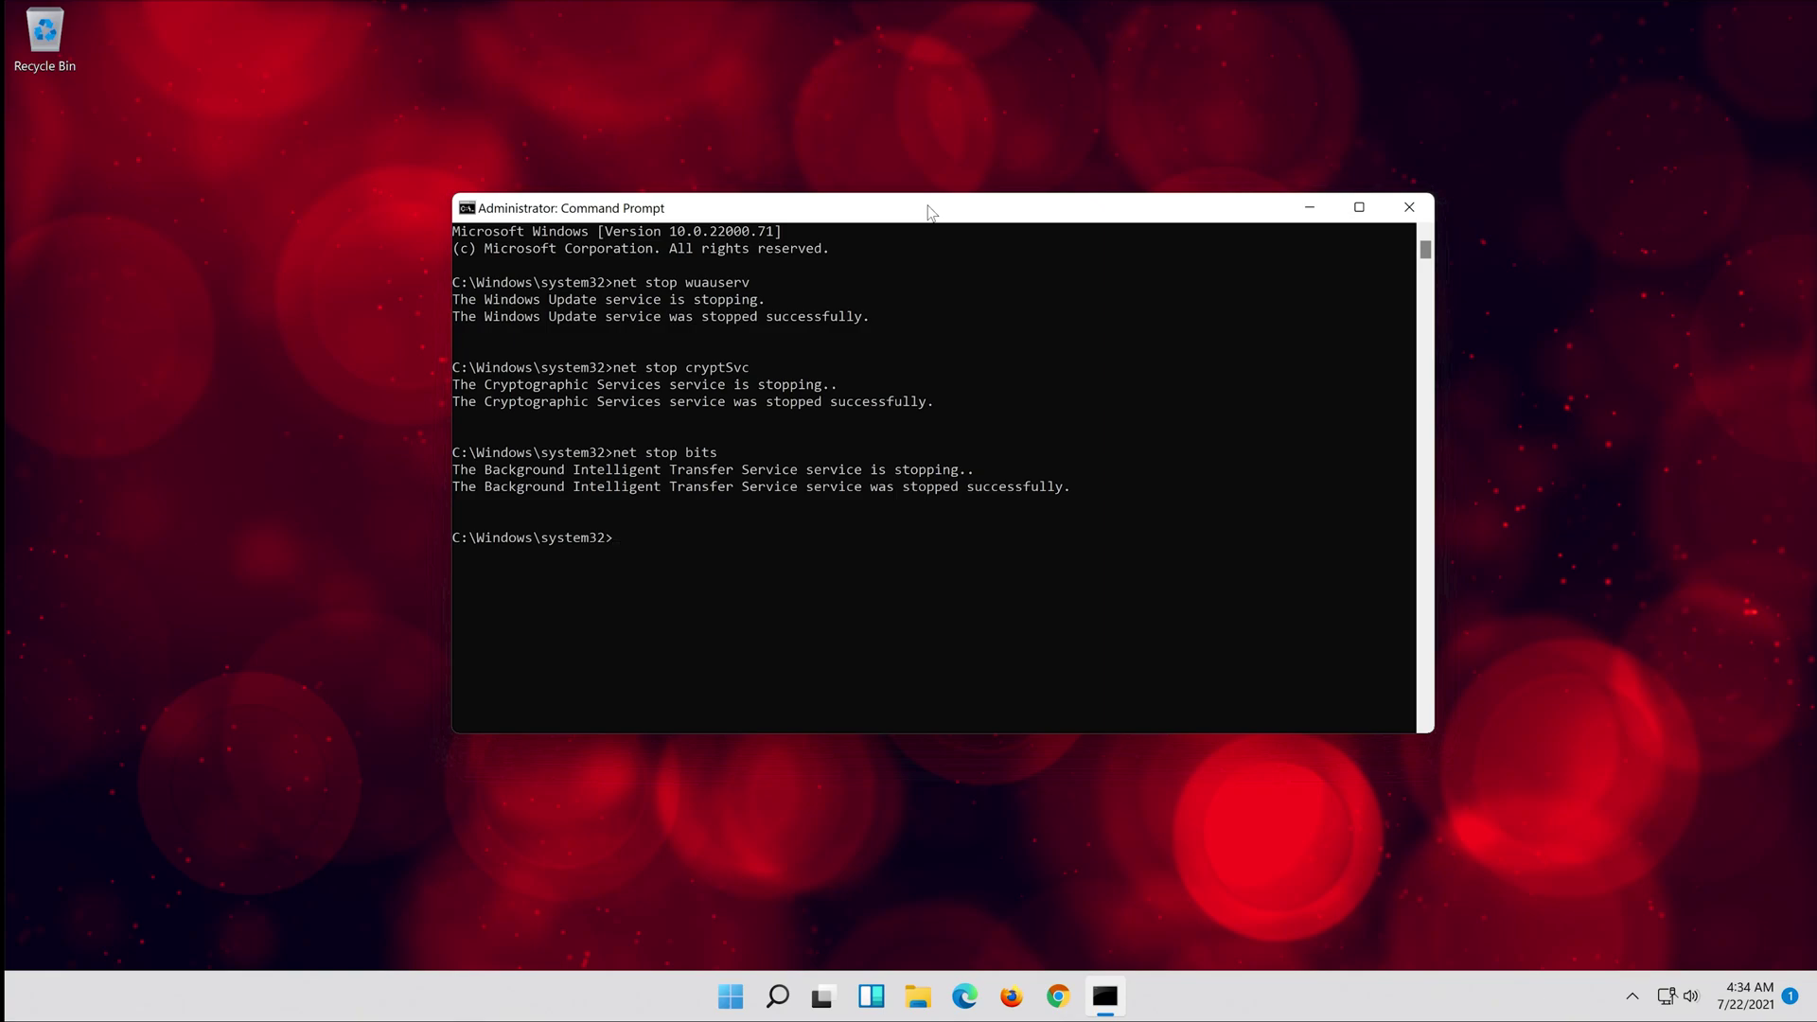
text(net st)
text(op )
text(msi)
text(server)
key(Return)
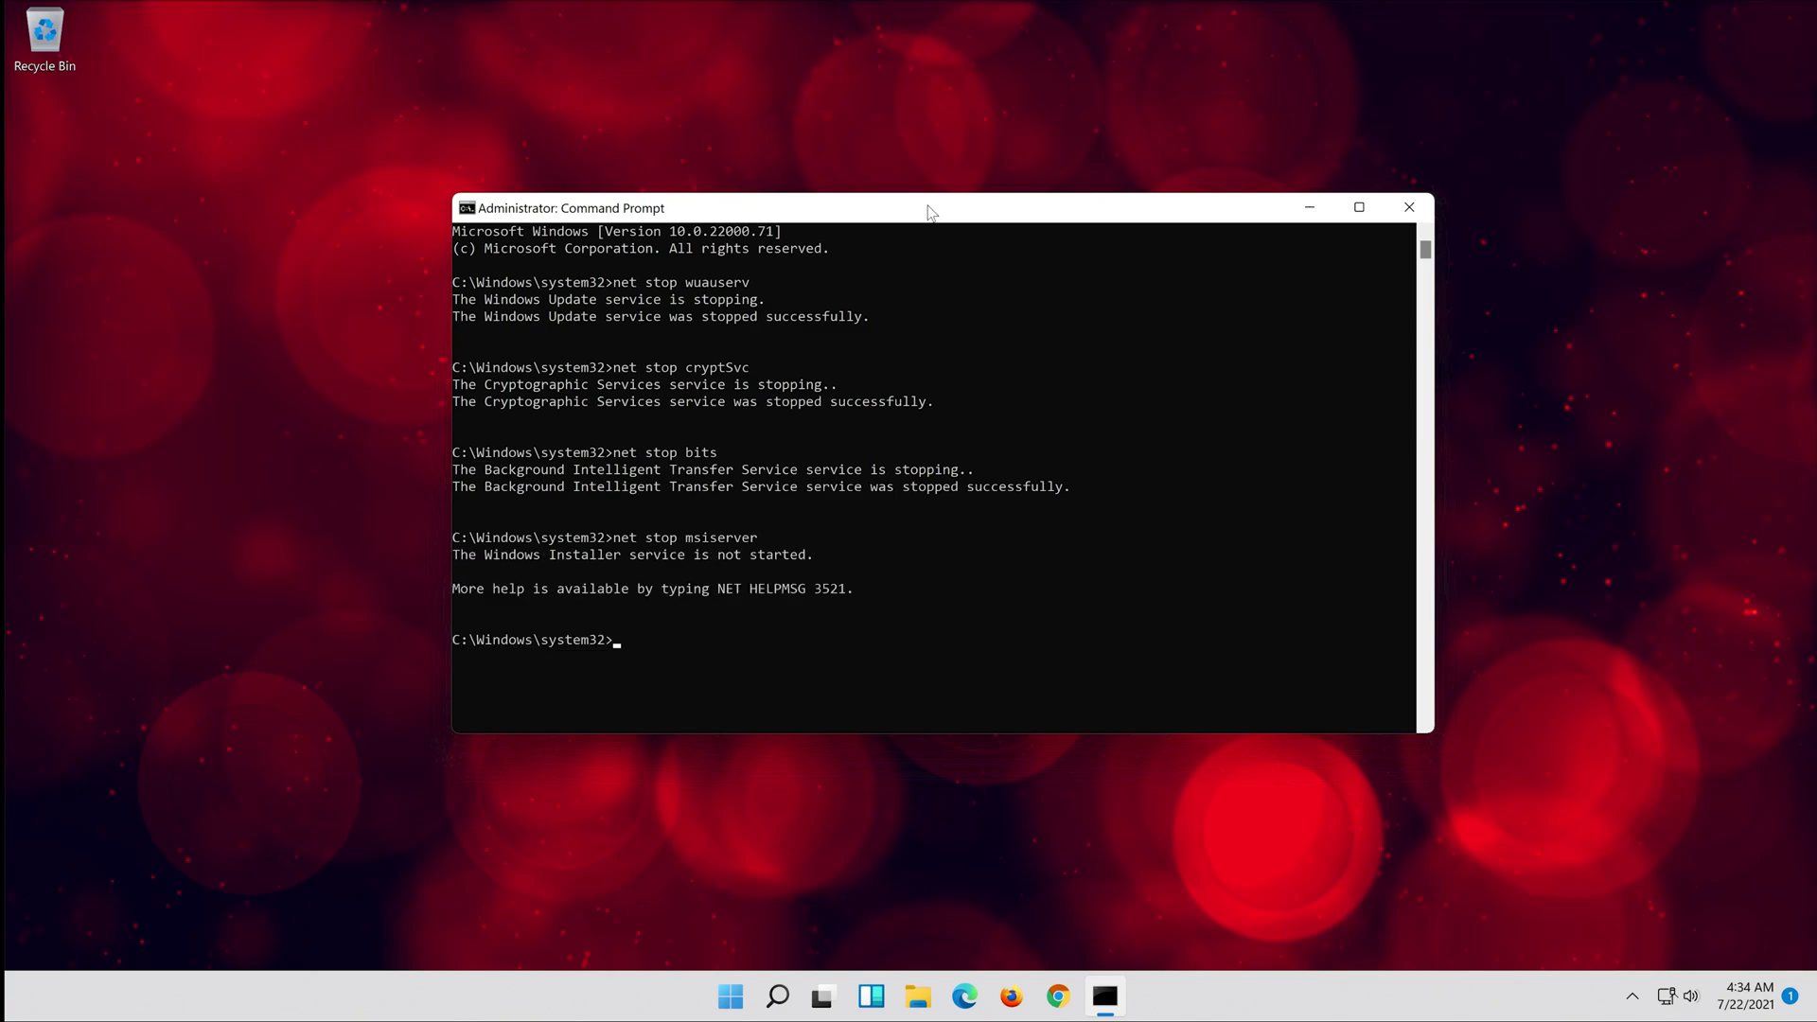
text(R)
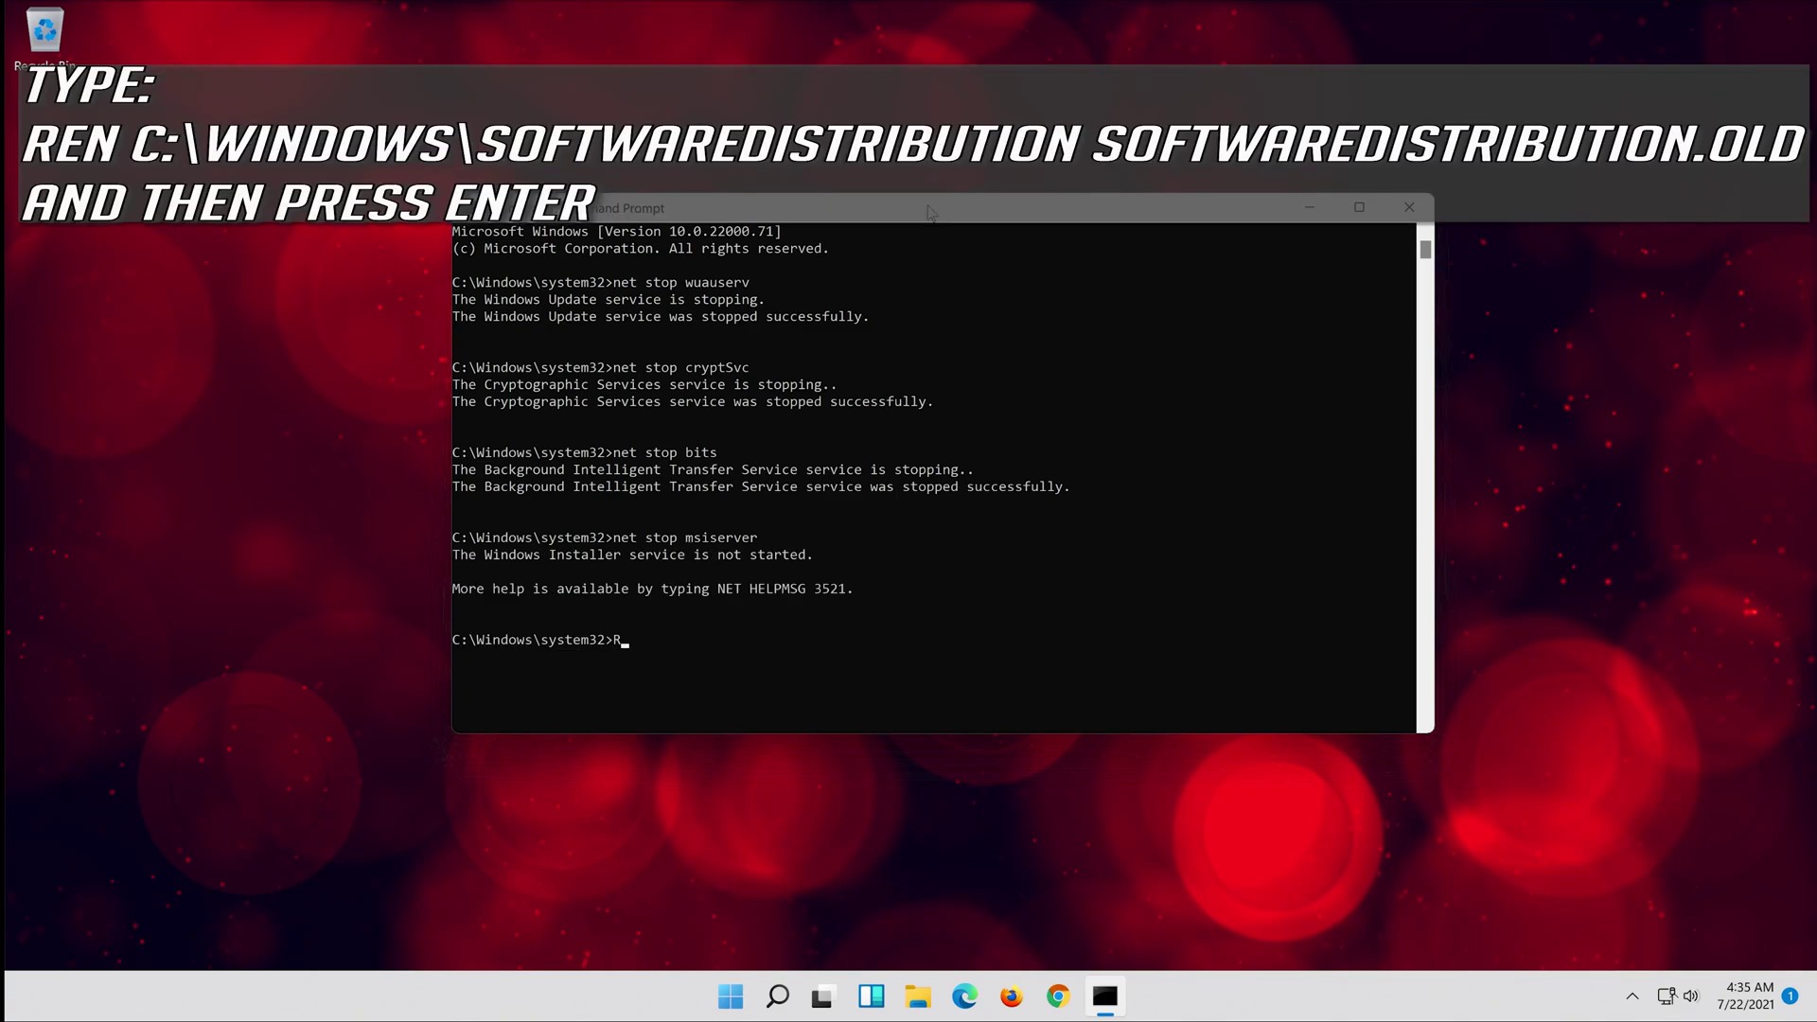
text(en)
text( C:\)
text(Win)
text(dows)
text(\Software)
text(Dis)
text(tribut)
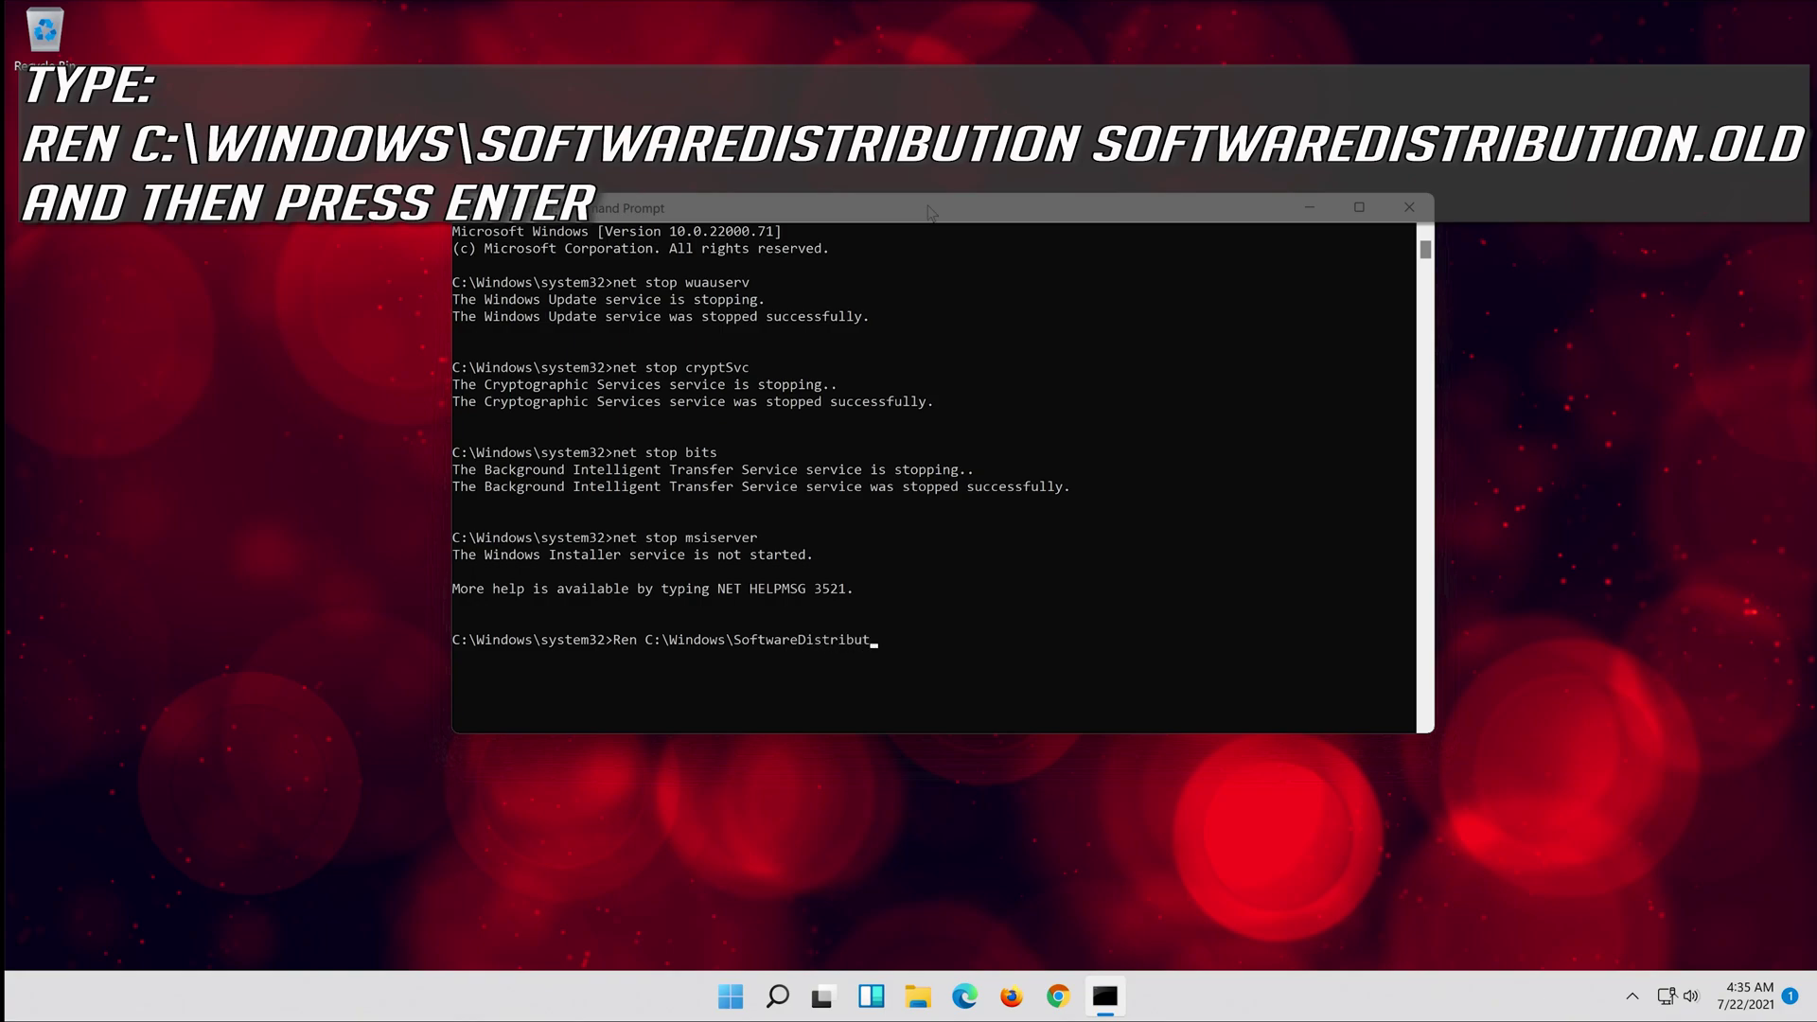
text(ion)
text( Softw)
text(areD)
text(istribu)
text(tion.o)
text(ld)
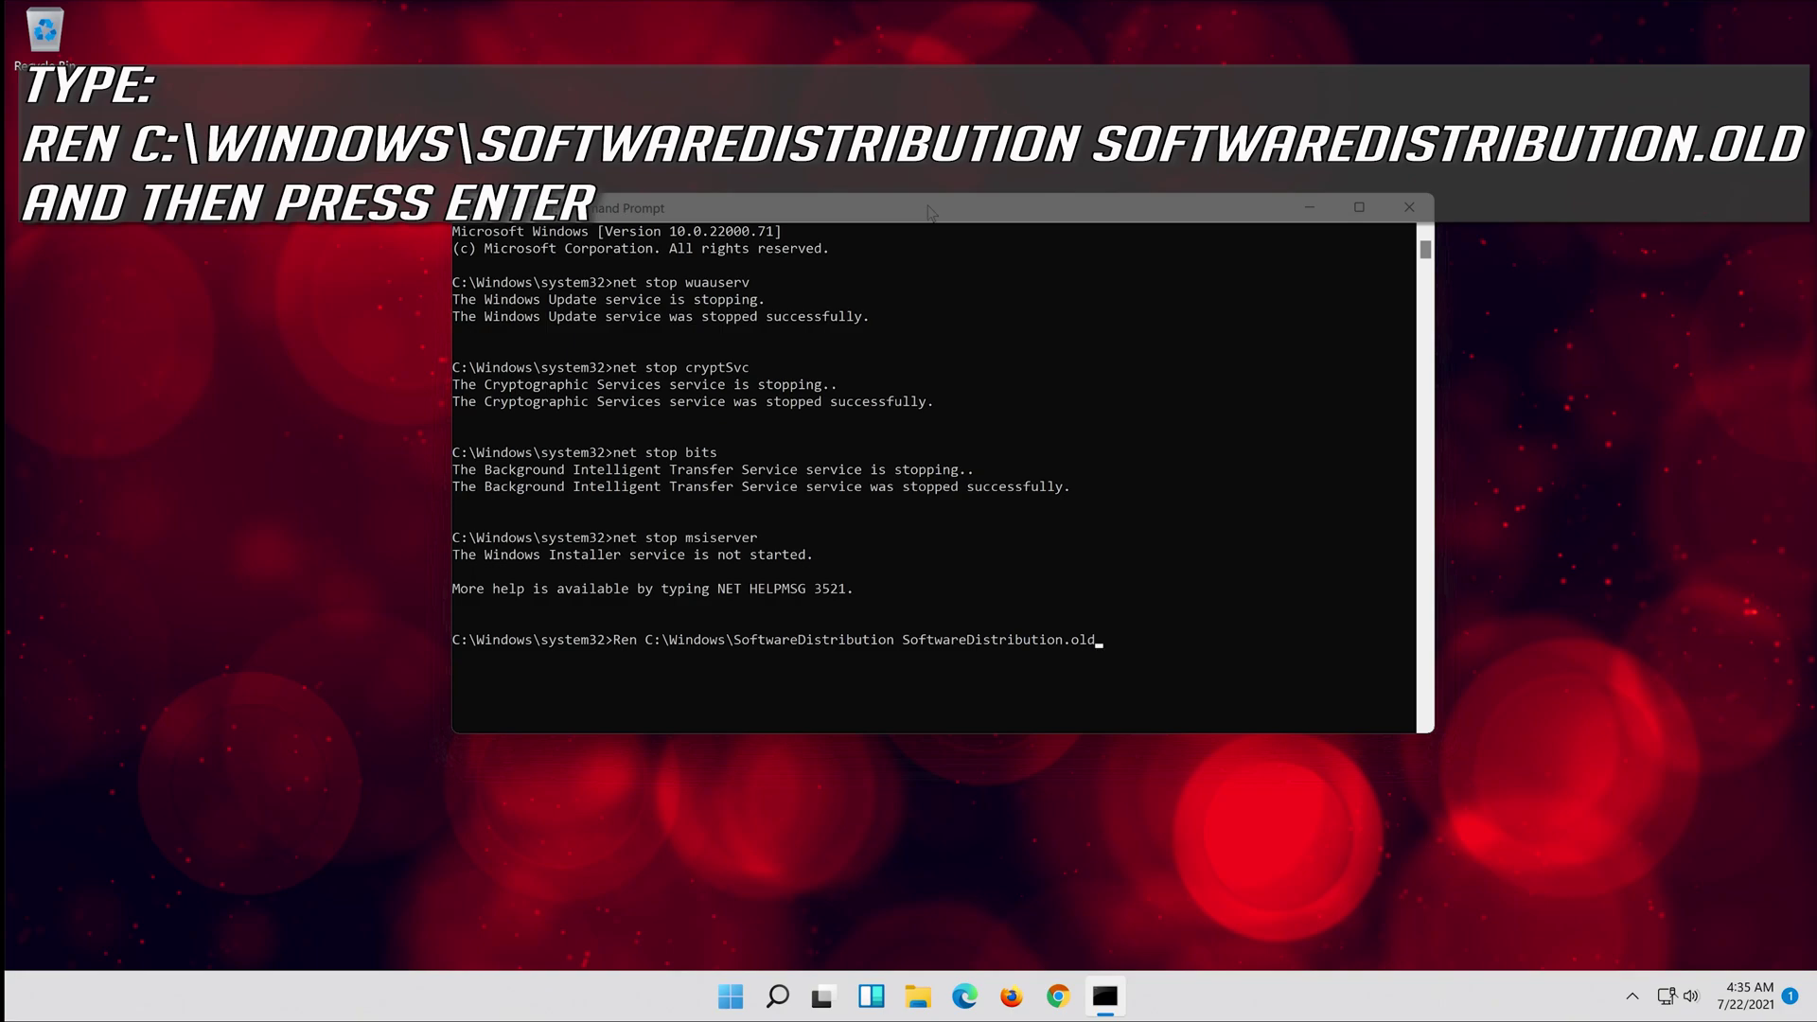
- Run 'Ren C:\Windows\SoftwareDistribution SoftwareDistribution.old'
key(Return)
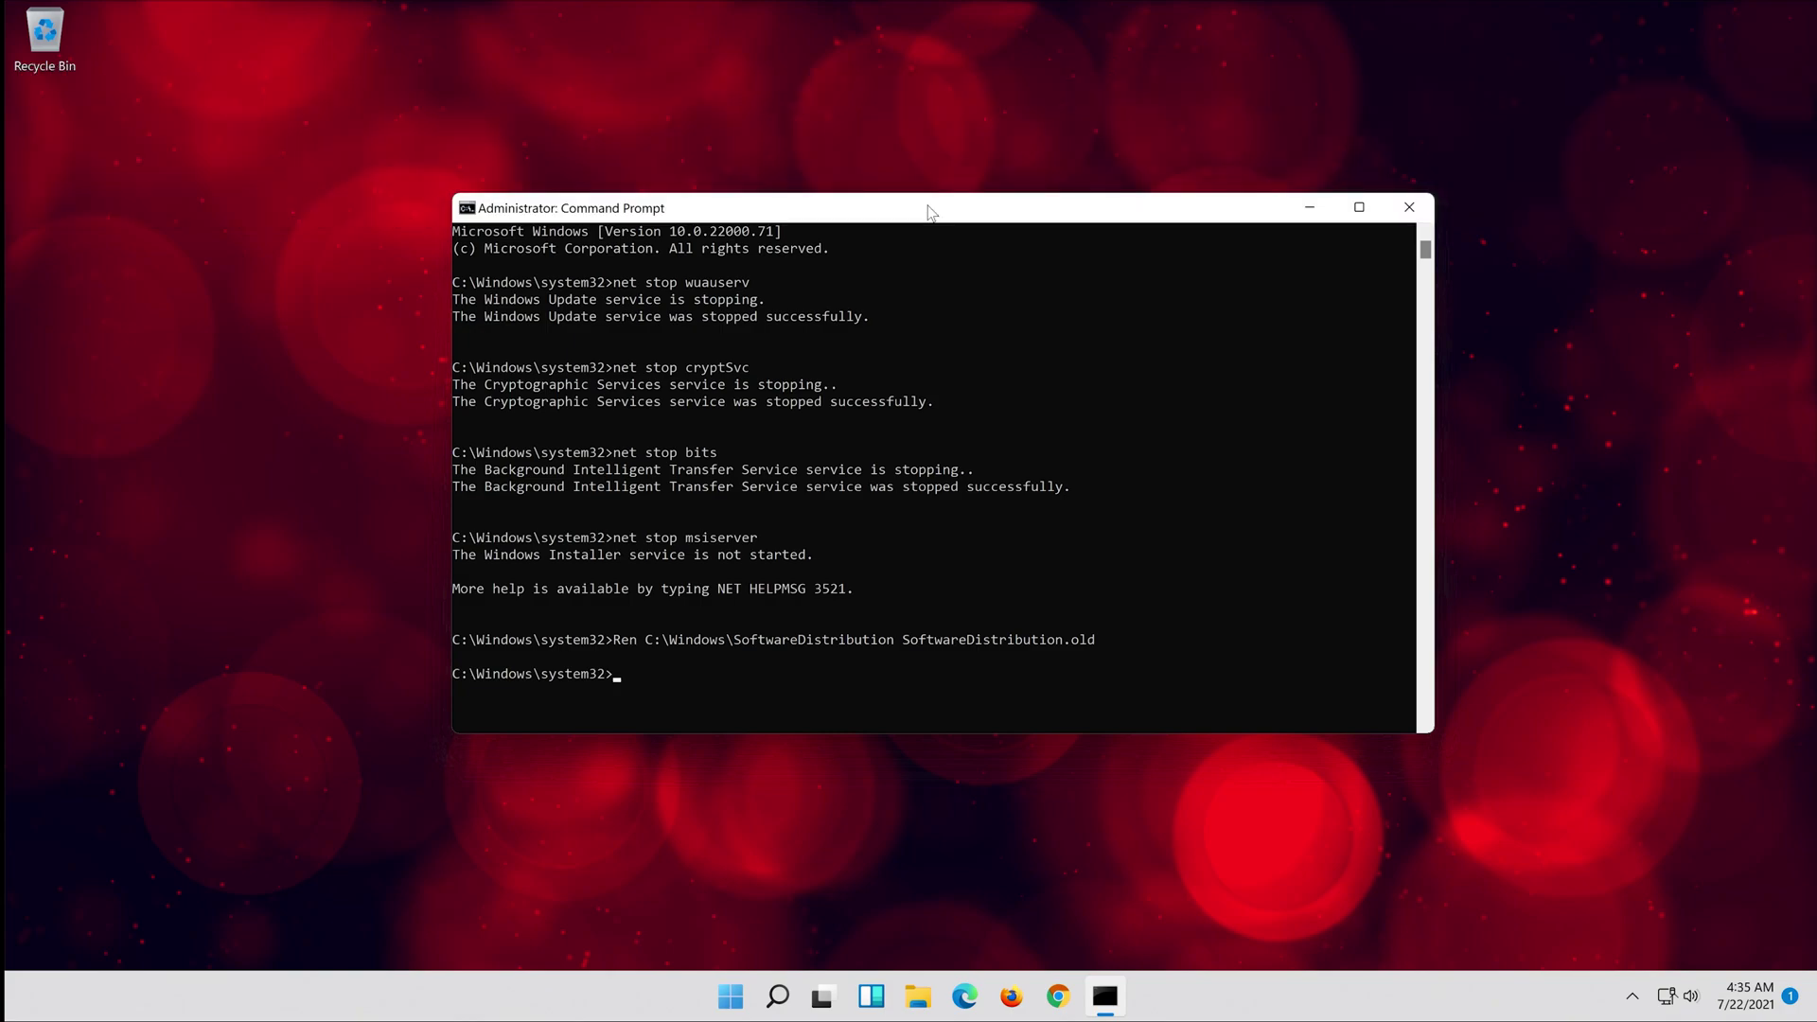
text(Ren)
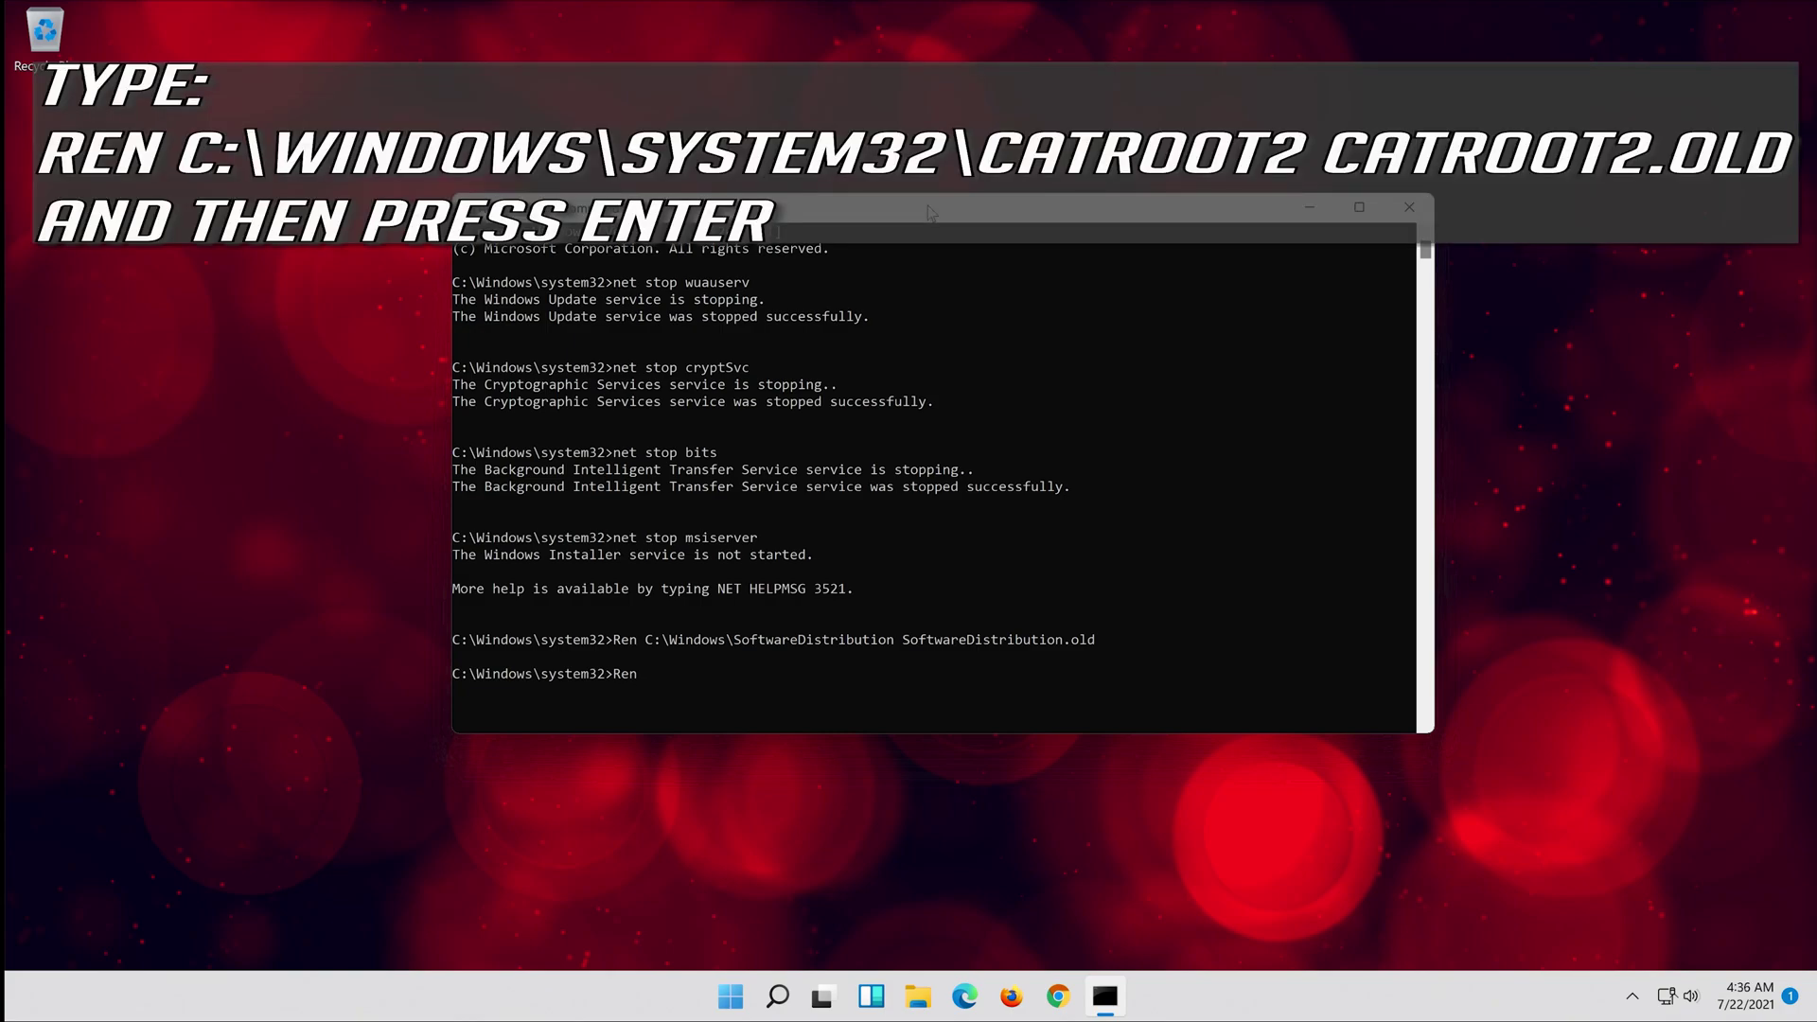
text( C:\)
text(Win)
text(dows)
text(\Sys)
text(tem32)
text(\)
text(Catr)
text(oot)
text(2 C)
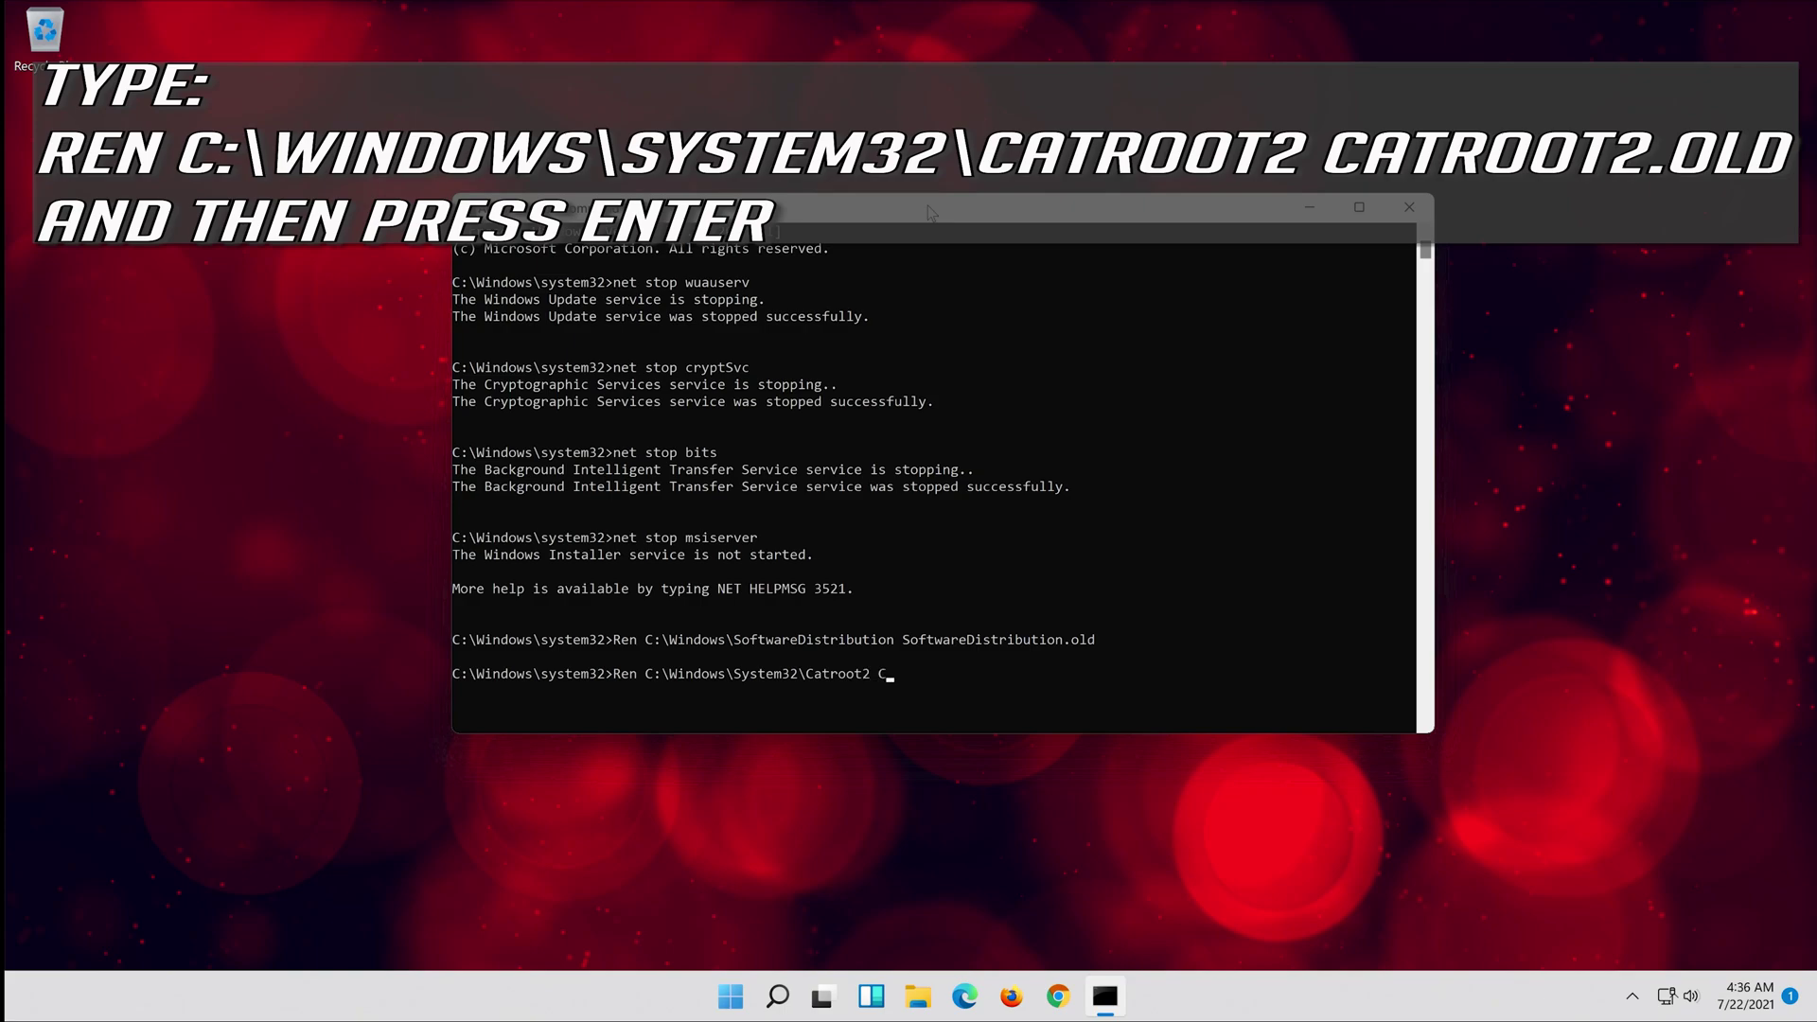
text(atr)
text(oot)
text(2)
text(.old)
- Run 'Ren C:\Windows\System32\Catroot2 Catroot2.old'
key(Return)
text(net)
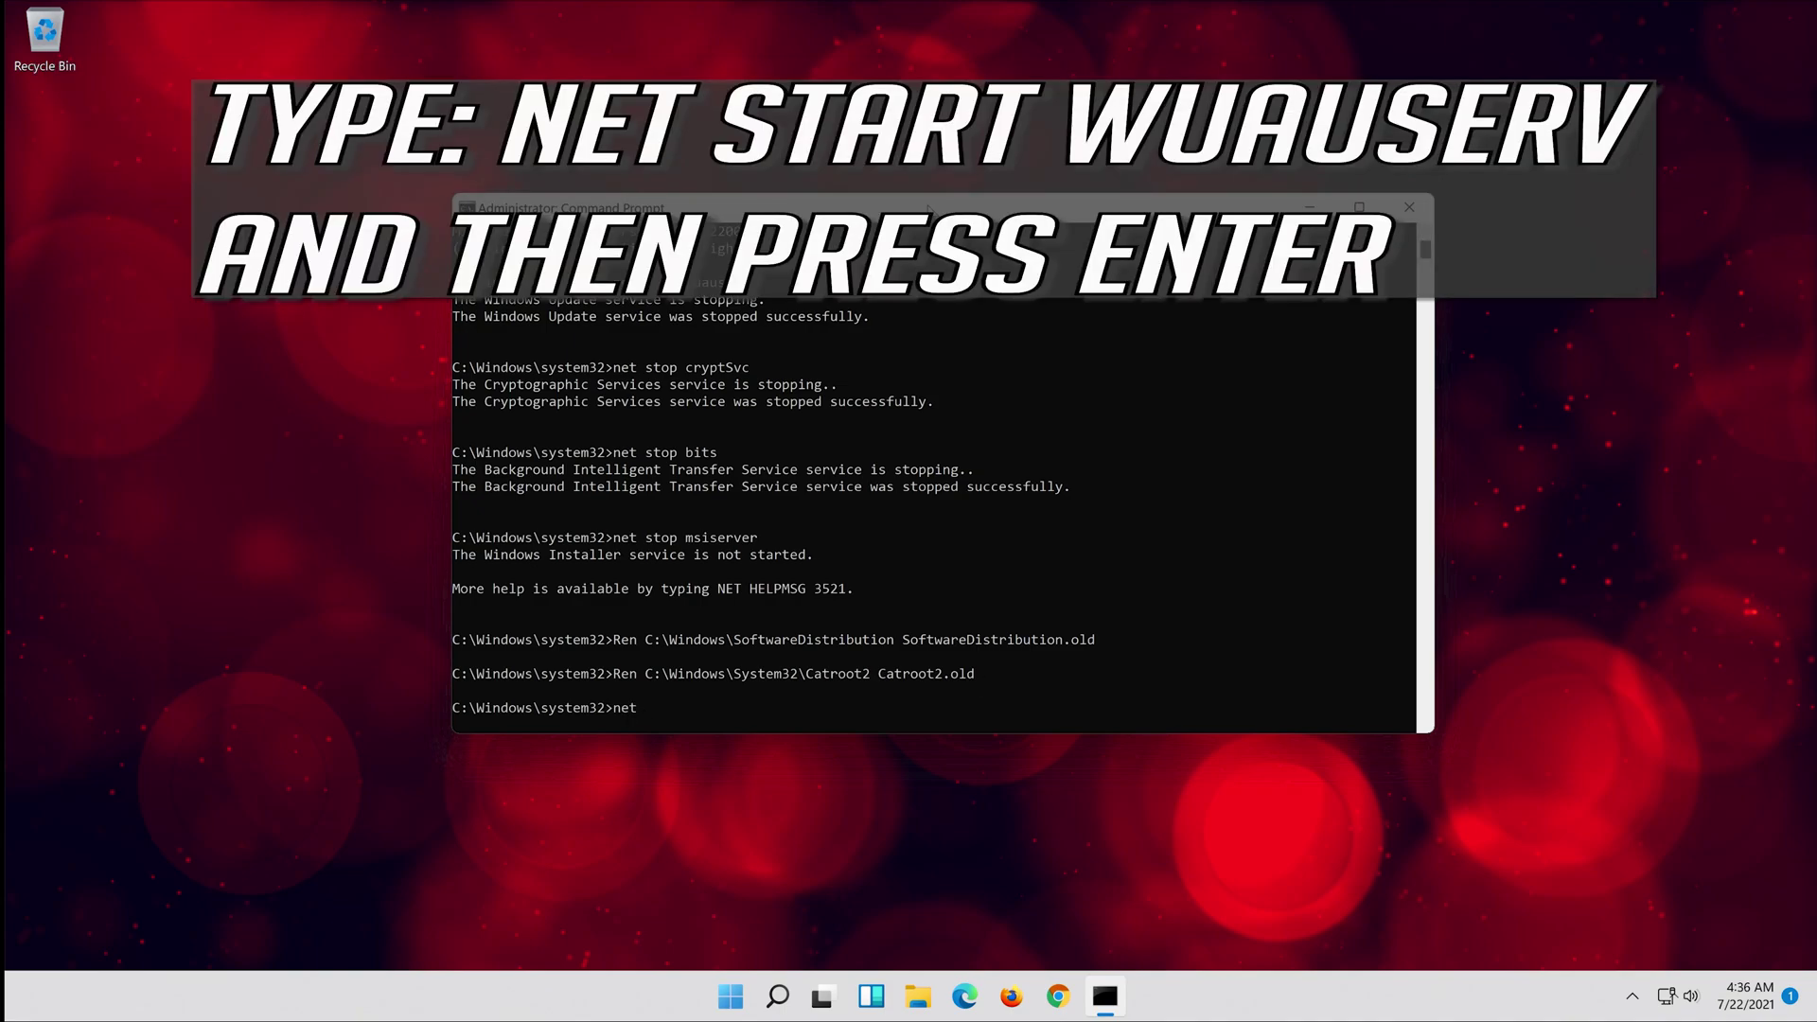
text( start w)
text(uau)
text(serv)
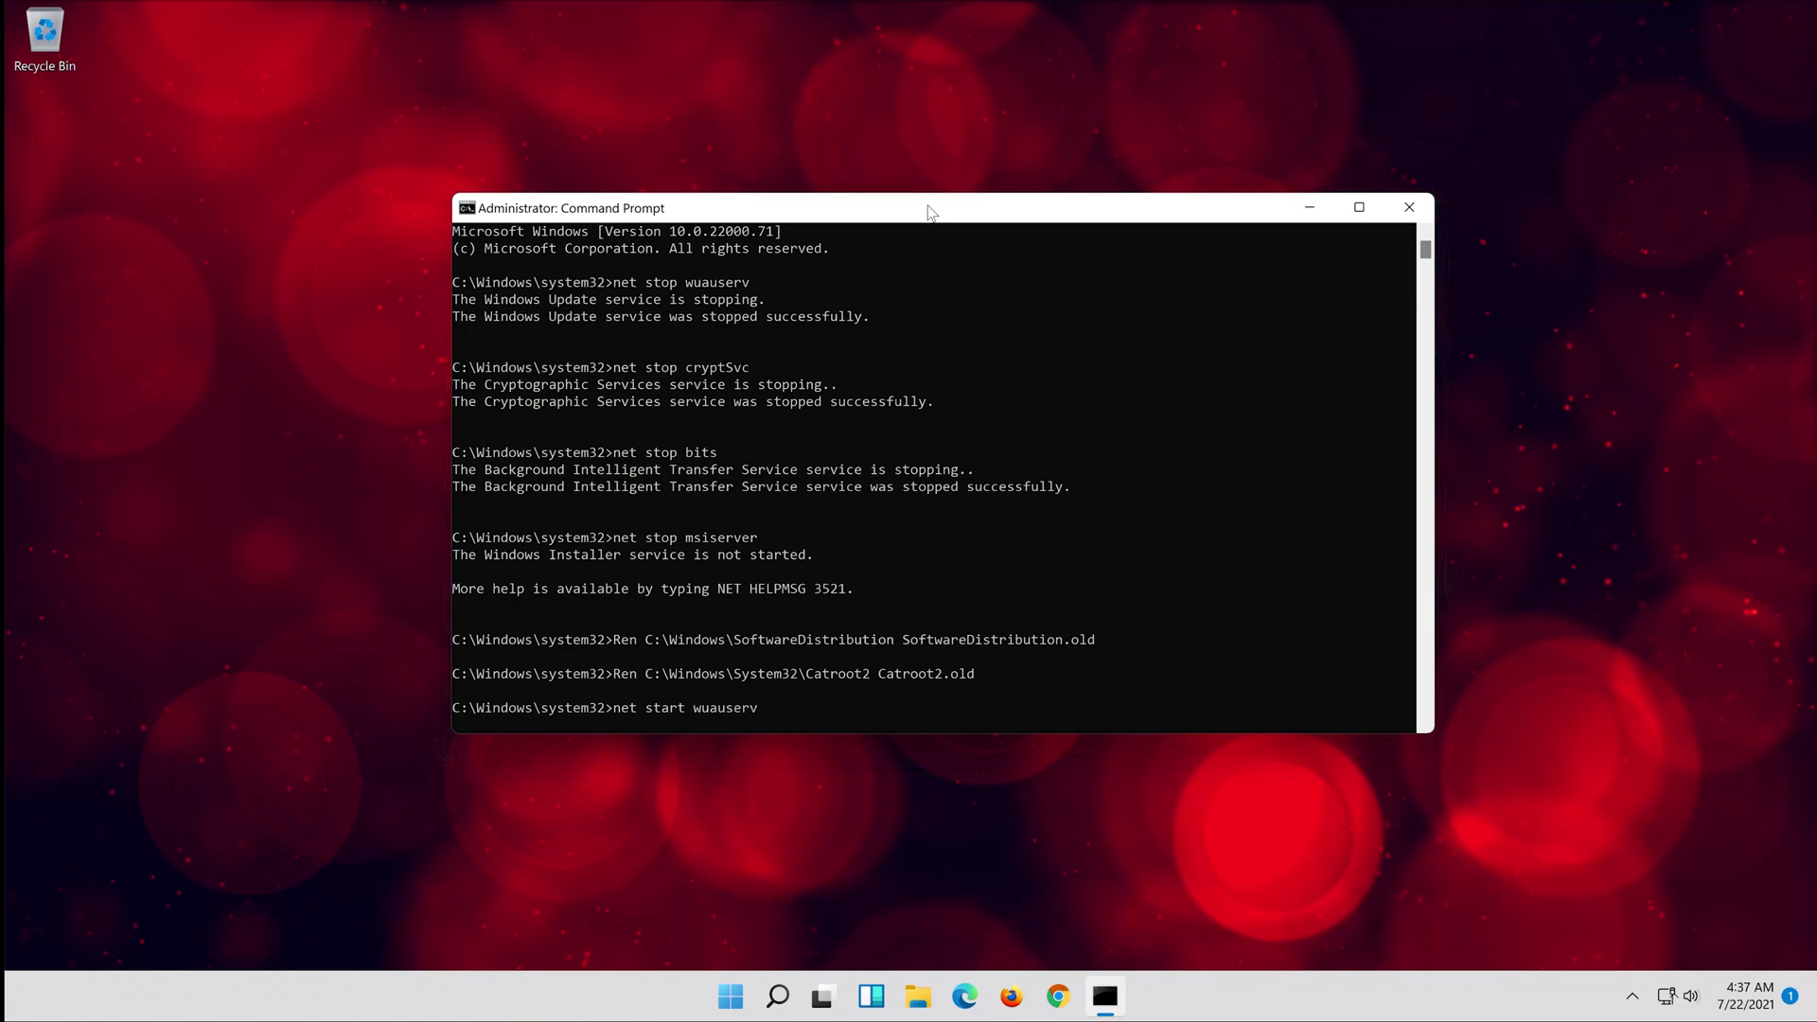
- Run 'net start wuauserv' and 'net start cryptSvc'
key(Return)
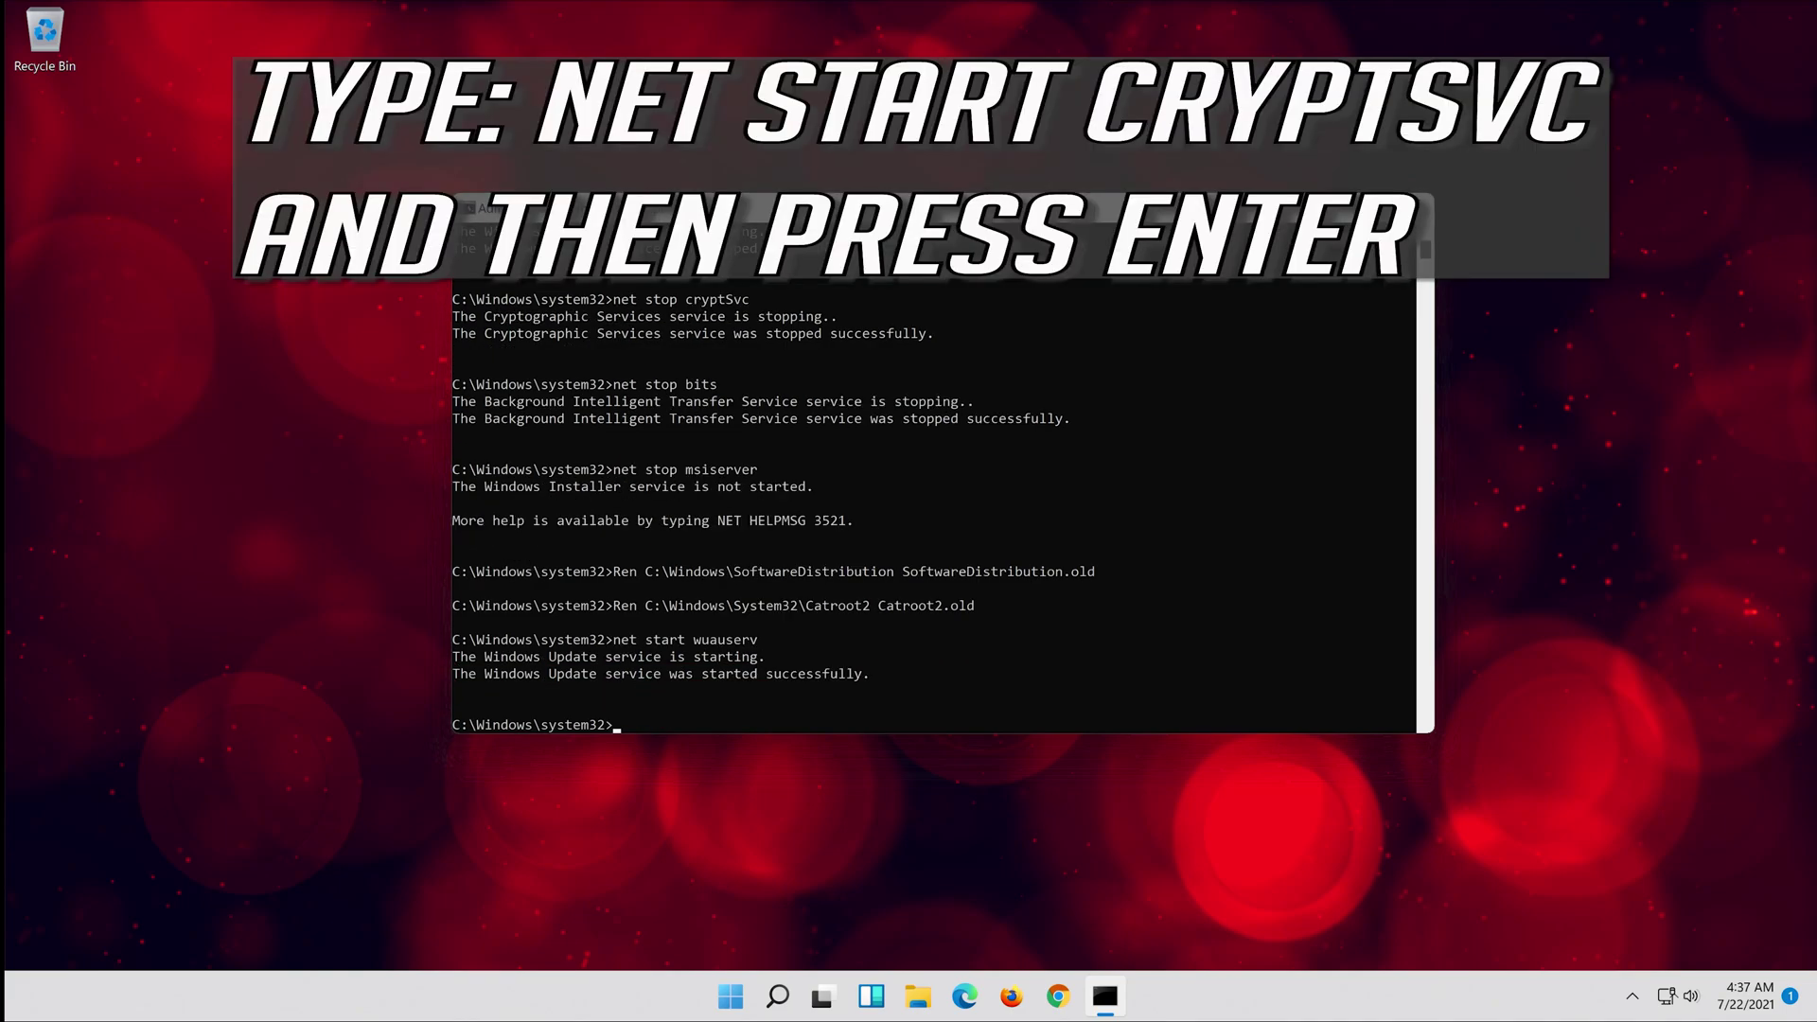
text(net )
text(start )
text(crypt)
text(Svc)
key(Return)
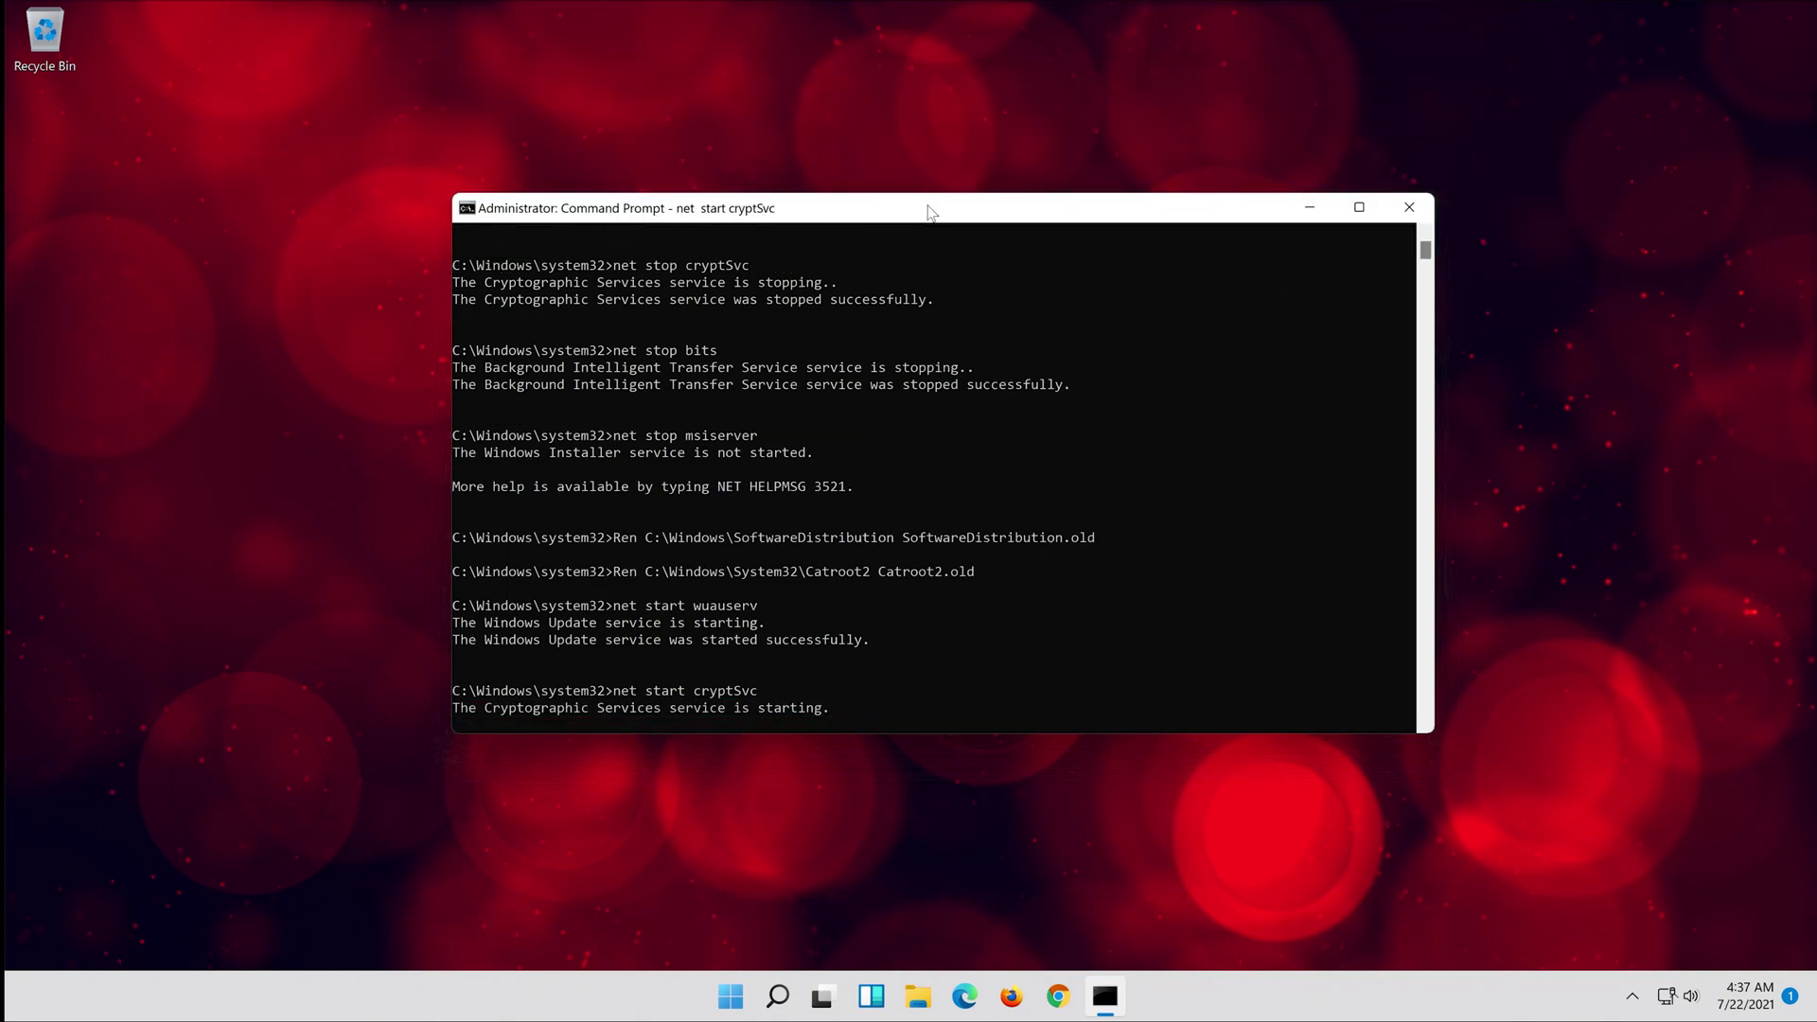
text(n)
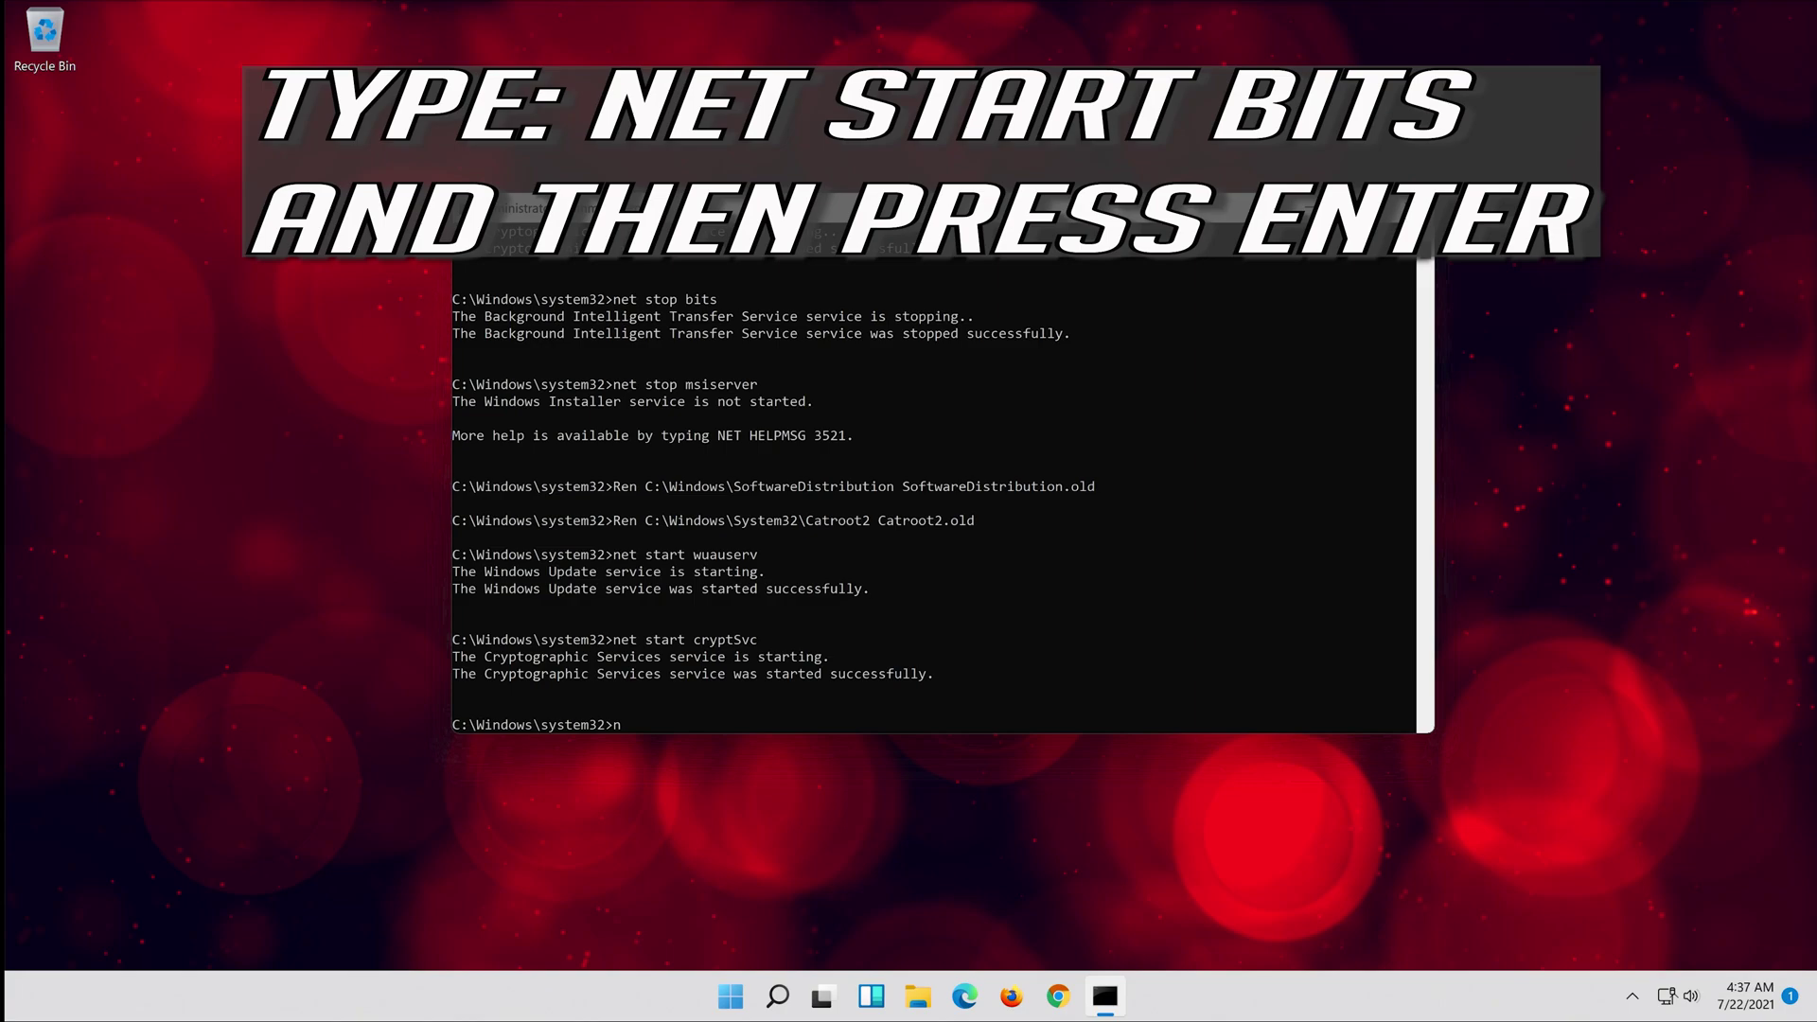
text(et start )
text(bit)
text(s)
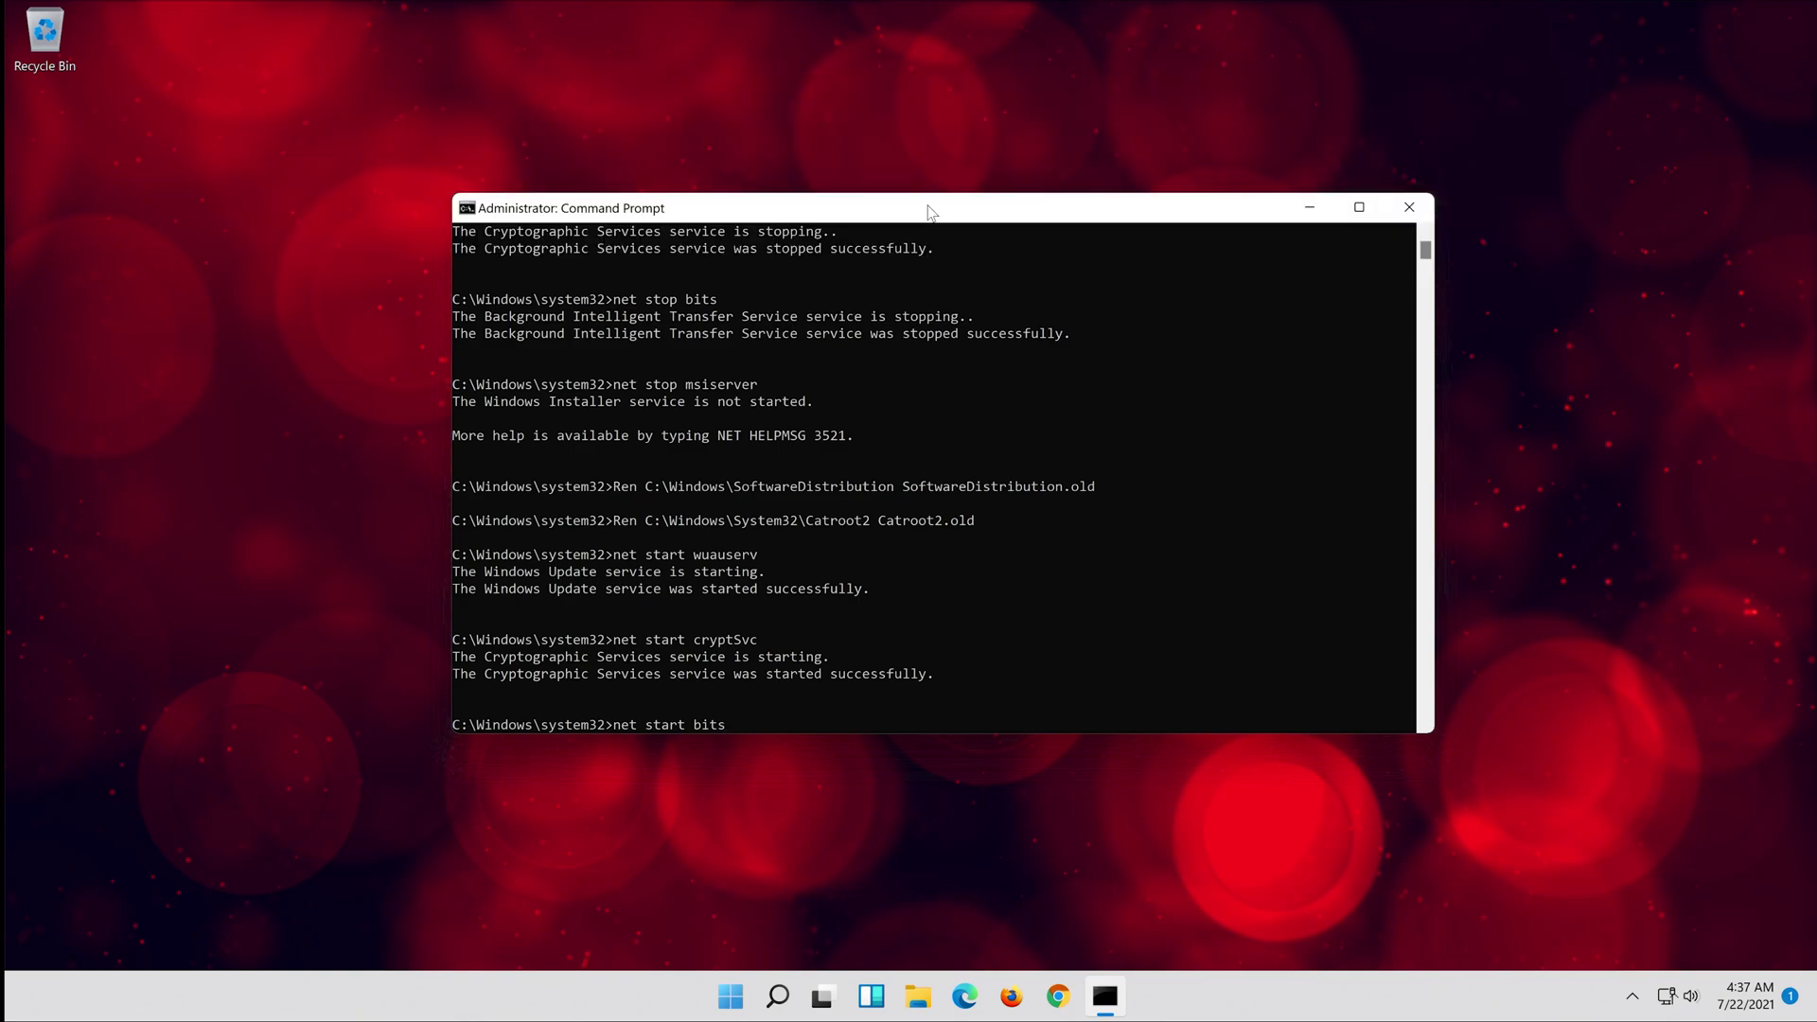
- Run 'net start bits' and 'net start msiserver'
key(Return)
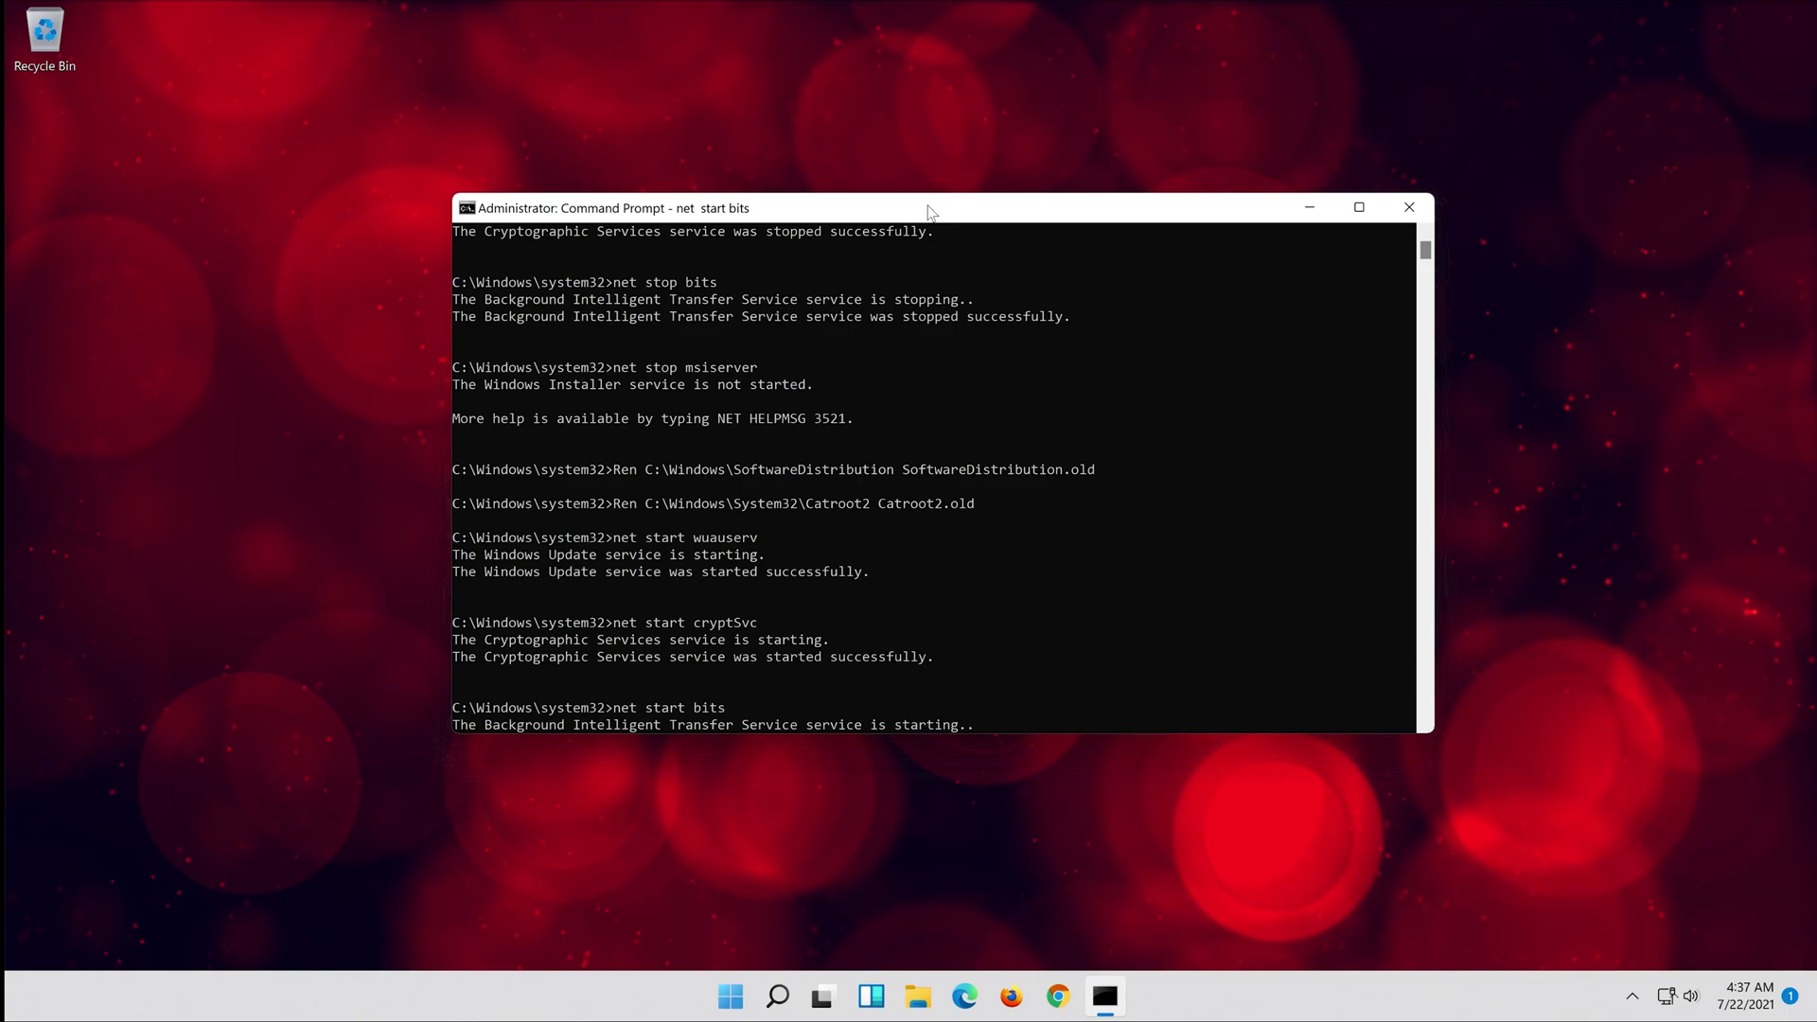
text(n)
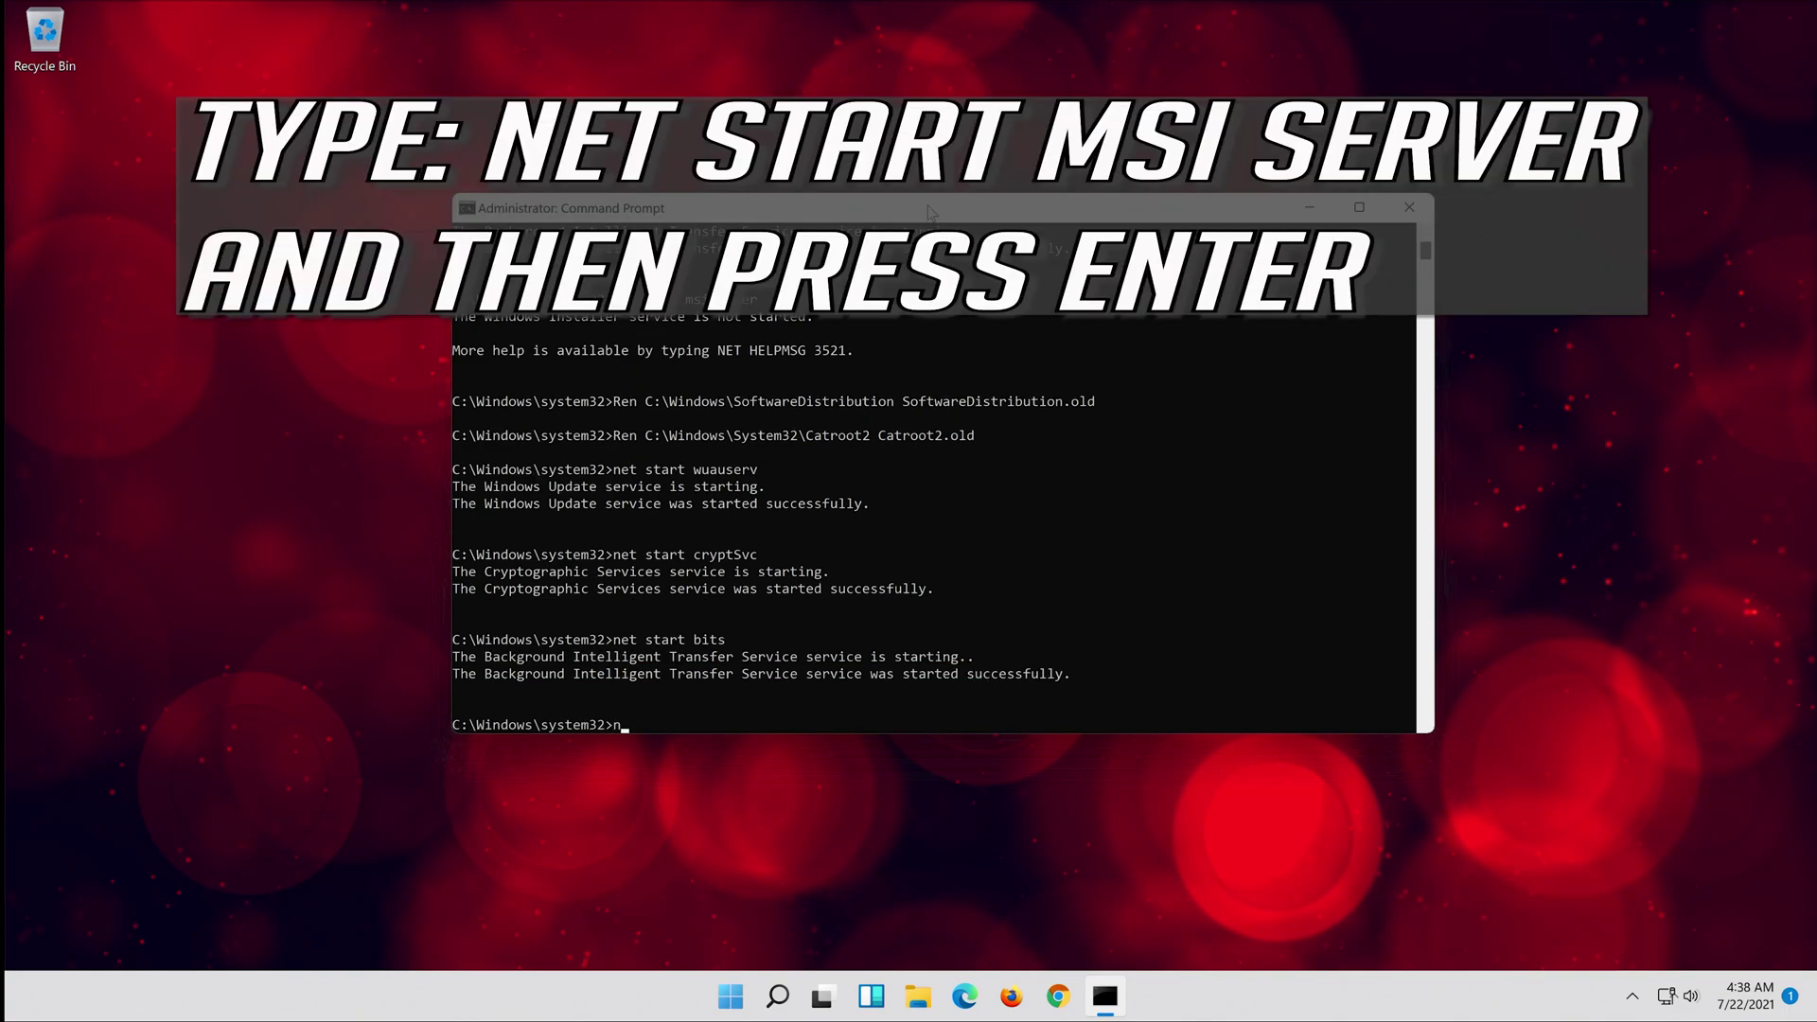
text(et sta)
text(rt m)
text(siserv)
text(er)
key(Return)
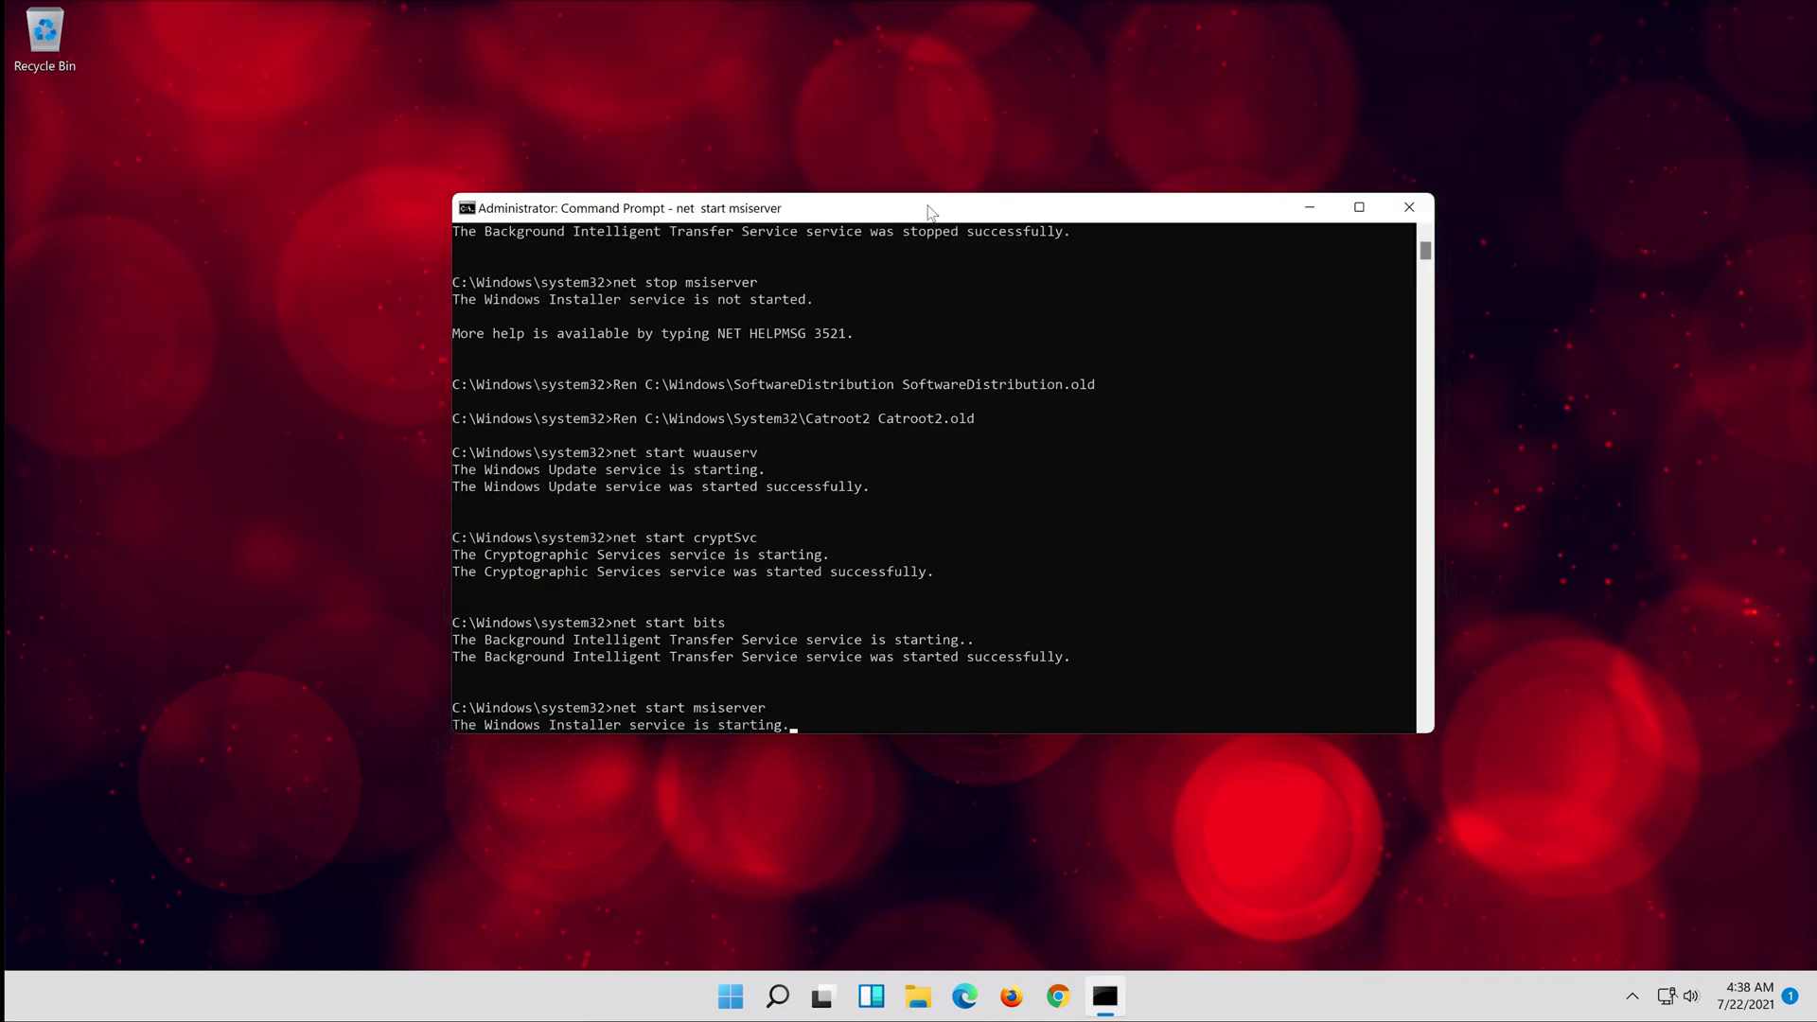